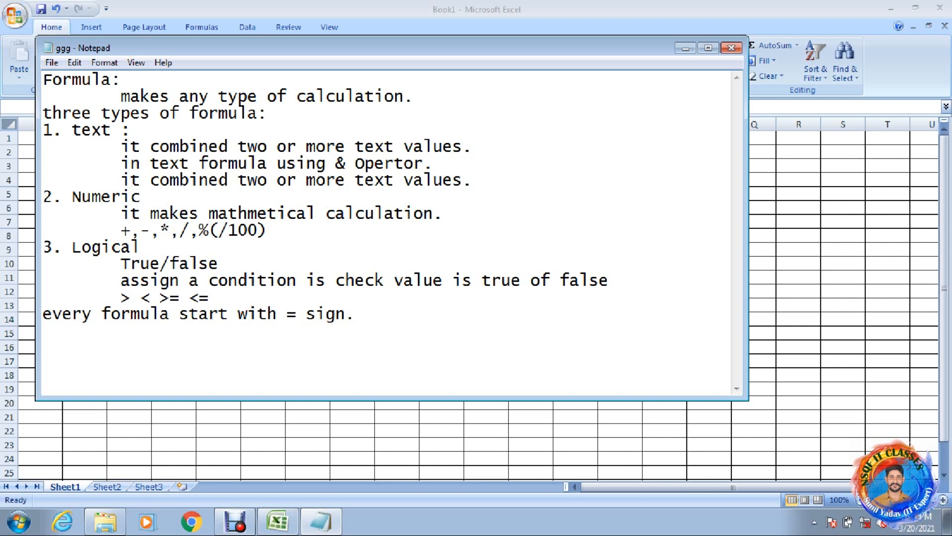
# Step: Switch to the Excel workbook and enter the headers Ecode in A1 and Fname in B1
pyautogui.hotkey('alt', 'Tab')
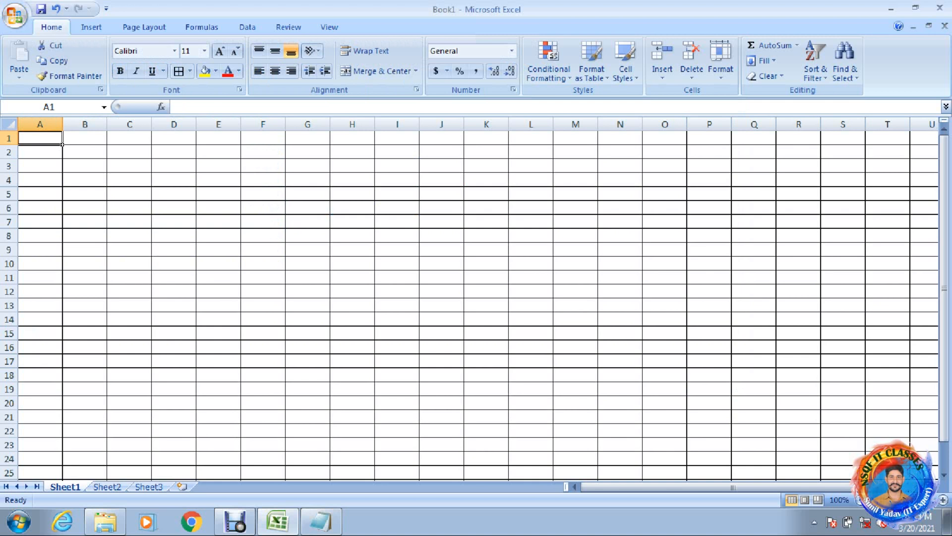
pyautogui.write('Ec')
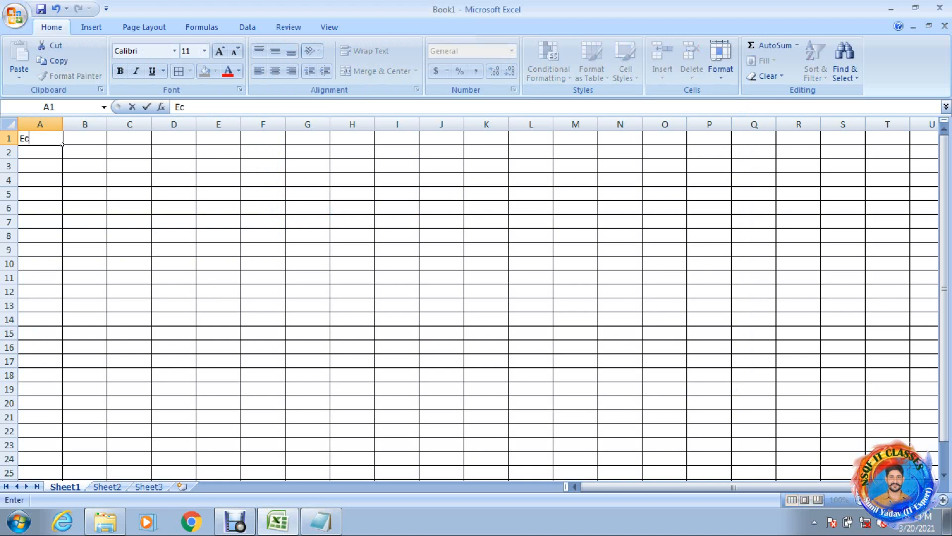
pyautogui.write('ode')
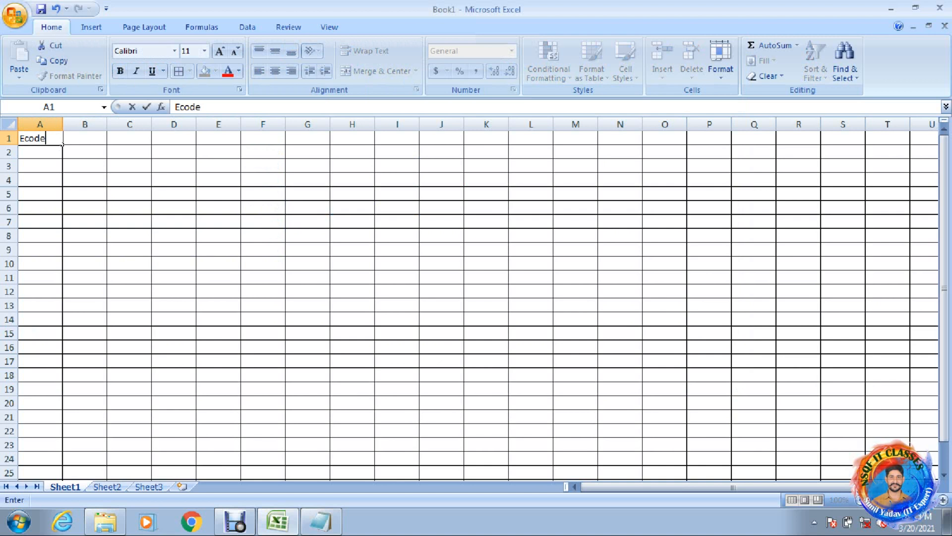
pyautogui.press('Tab')
pyautogui.write('Fname')
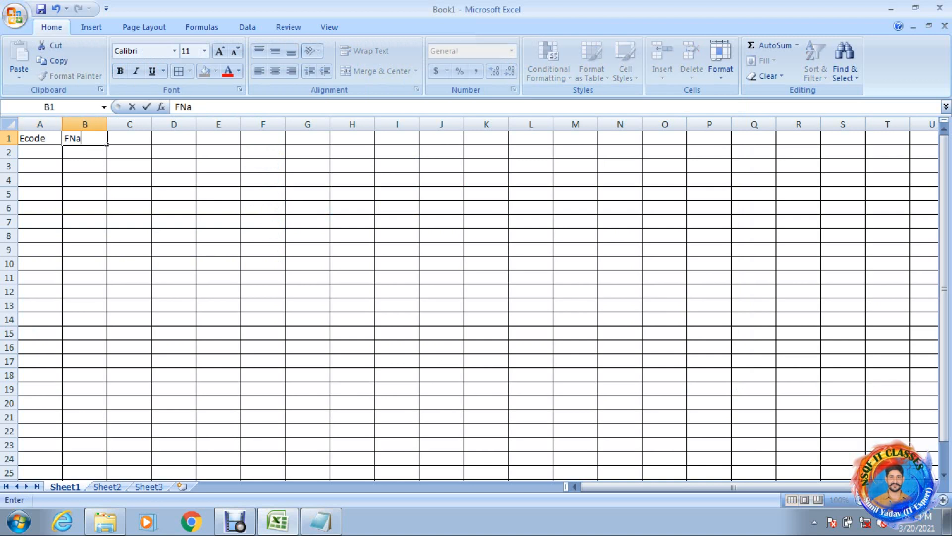
pyautogui.press('Tab')
pyautogui.write('L')
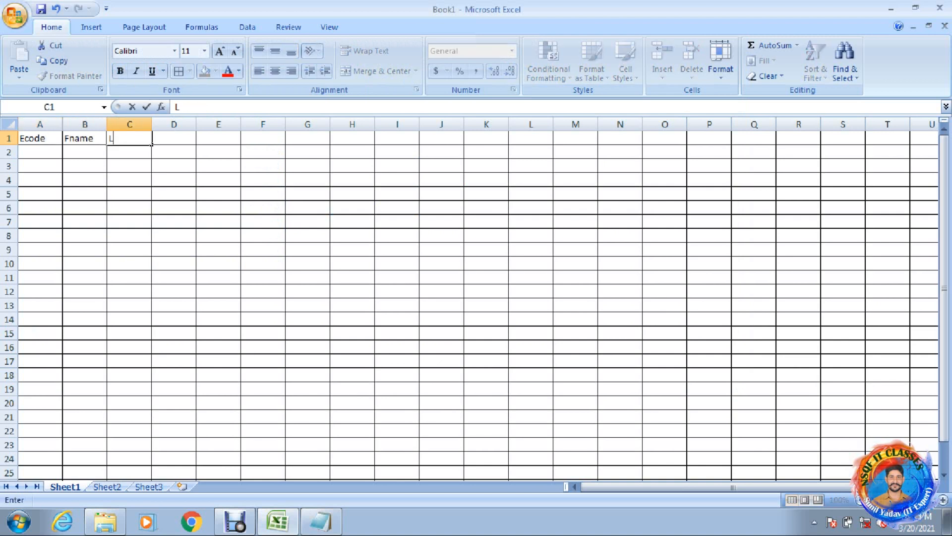
pyautogui.hotkey('shift', 'Home')
pyautogui.write('Nam')
pyautogui.press('BackSpace')
pyautogui.press('BackSpace')
pyautogui.press('BackSpace')
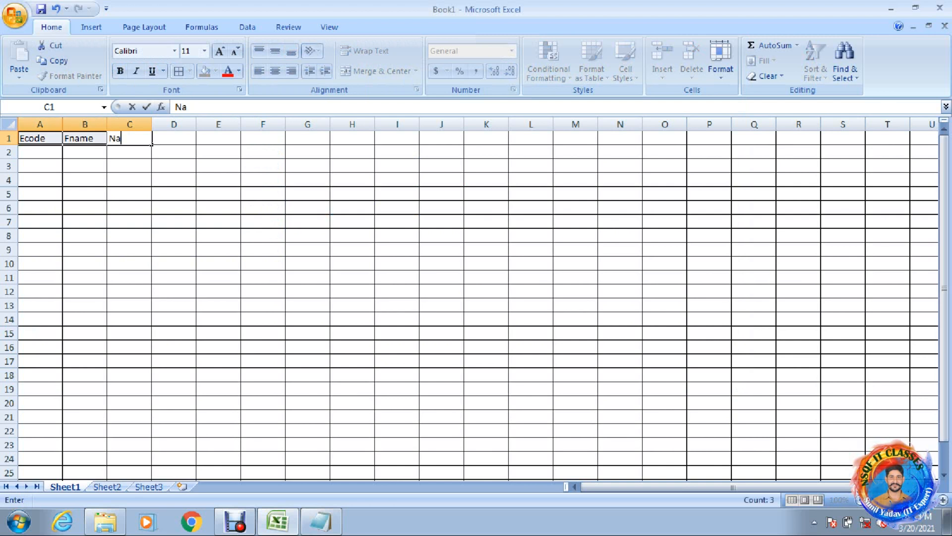
pyautogui.press('Right')
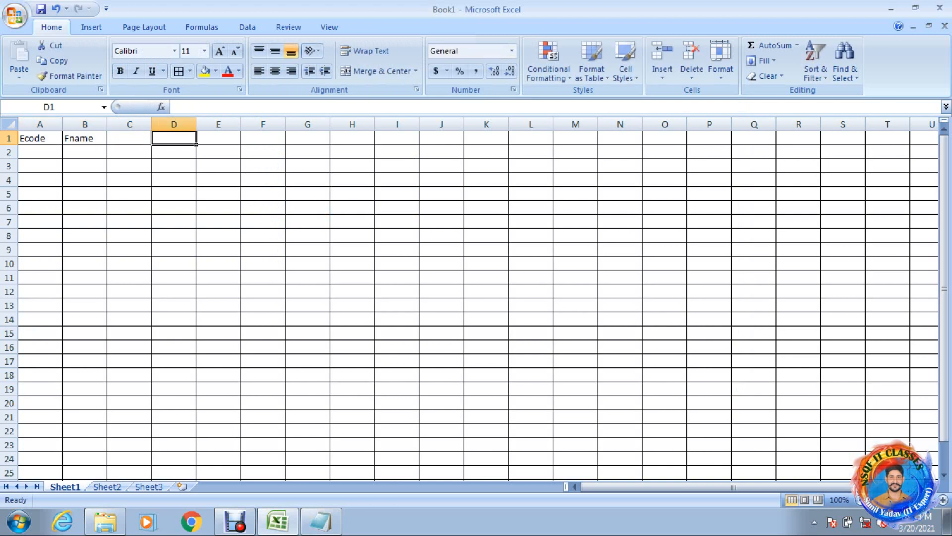
pyautogui.press('Left')
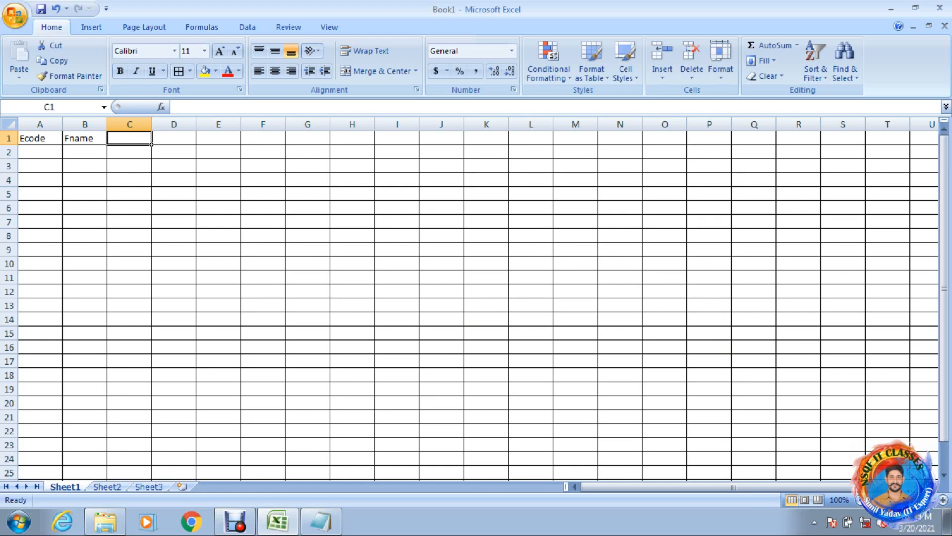
# Step: Enter the headers Lname in C1 and Name in D1
pyautogui.write('Lname')
pyautogui.press('Left')
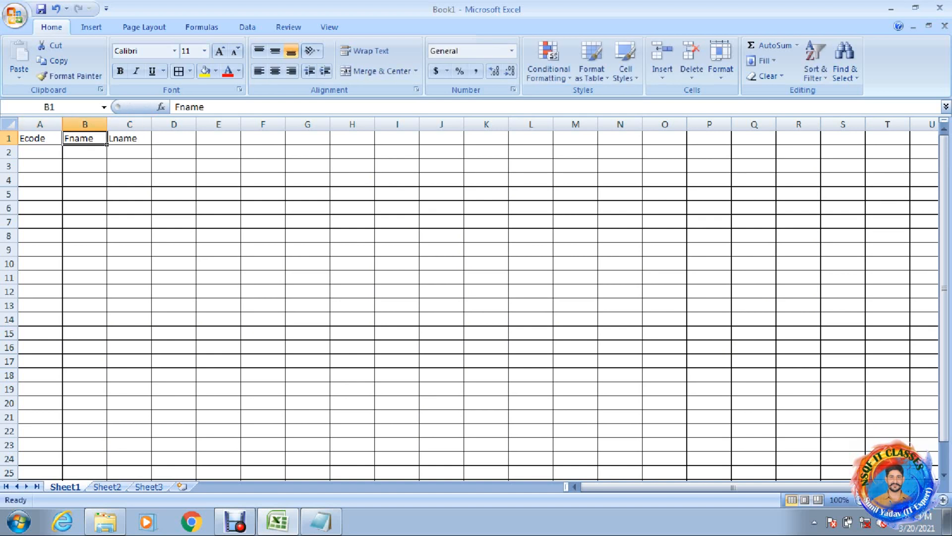
pyautogui.press('Right')
pyautogui.press('Right')
pyautogui.write('Name')
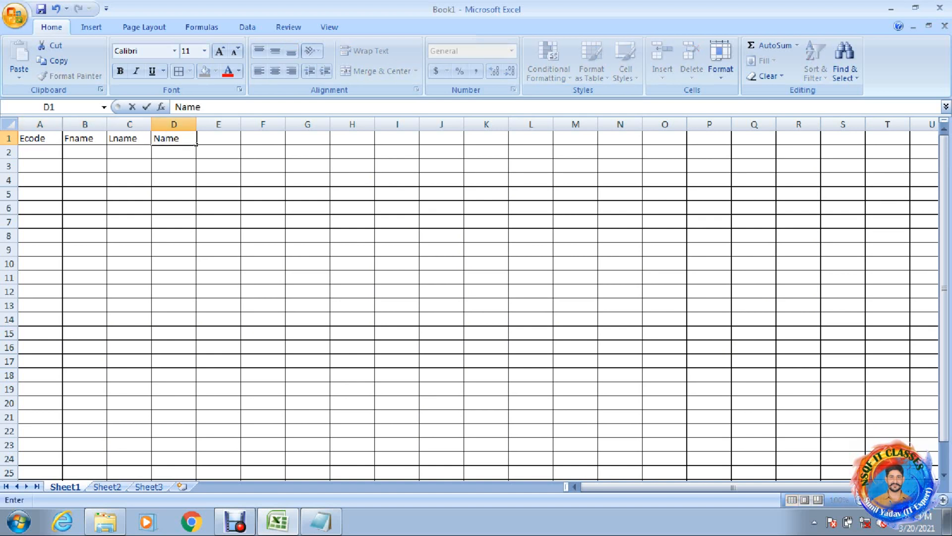
pyautogui.press('Return')
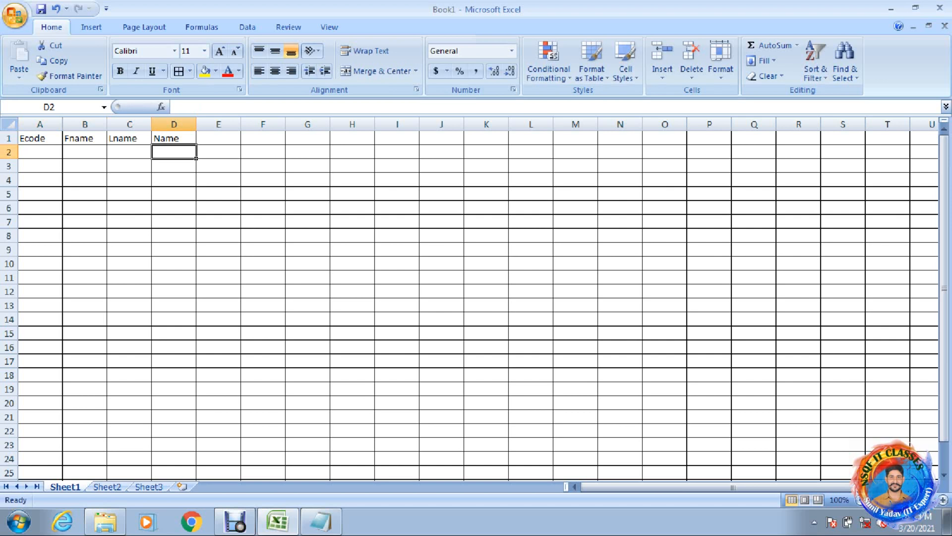
# Step: Widen column D to about twice its width and enter the formula =B2&C2 in D2
pyautogui.moveTo(197, 124); pyautogui.dragTo(242, 124)
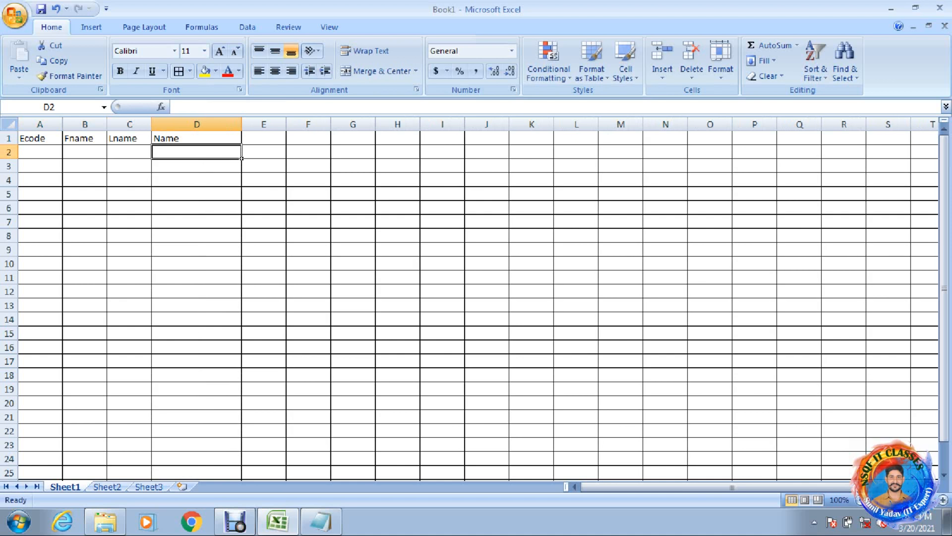
pyautogui.write('=')
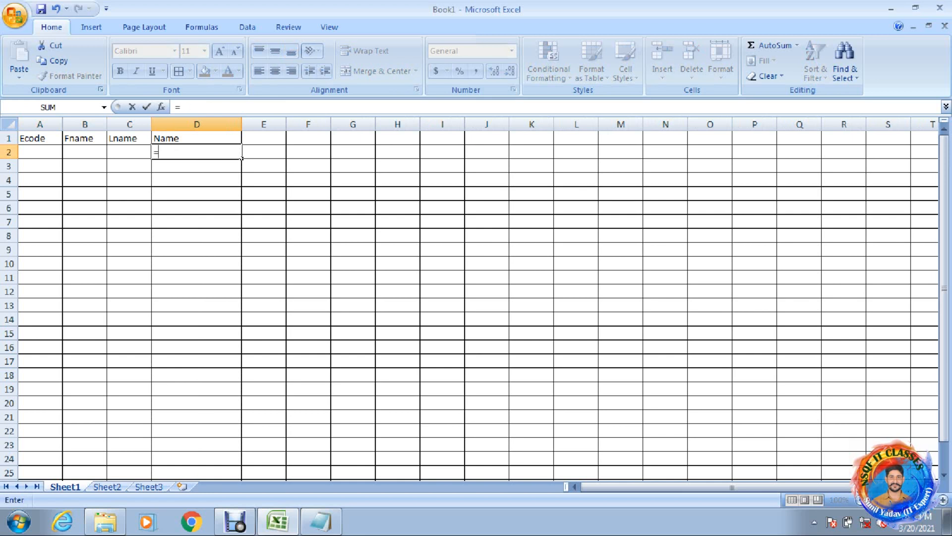
pyautogui.click(85, 152)
pyautogui.write('&')
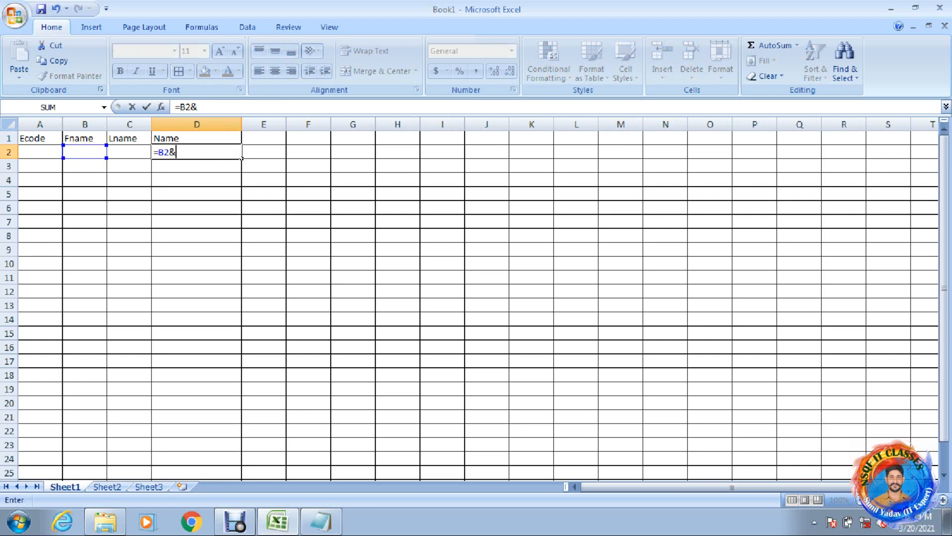
pyautogui.press('Left')
pyautogui.press('Return')
pyautogui.press('Up')
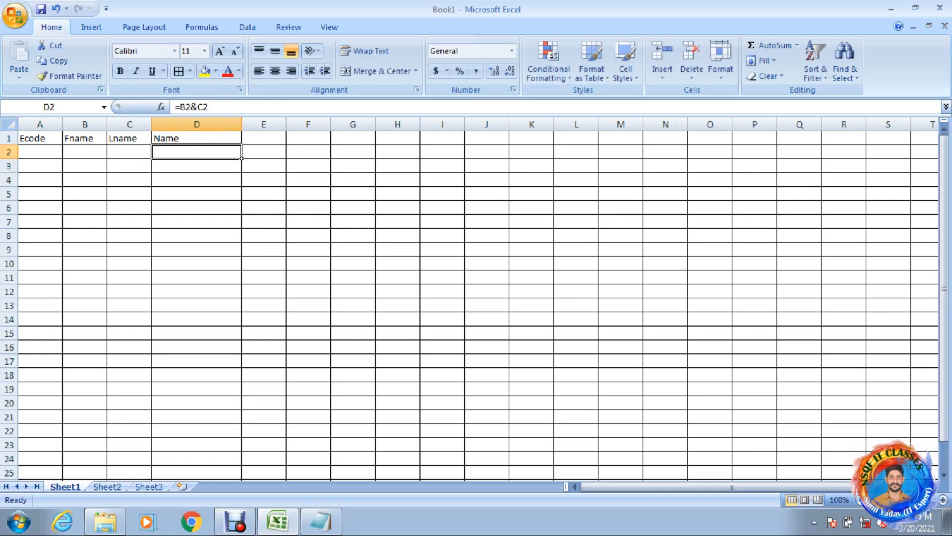
# Step: Fill row 2 with the first employee's code, first name and last name under Ecode, Fname and Lname
pyautogui.press('Left')
pyautogui.press('Left')
pyautogui.press('Left')
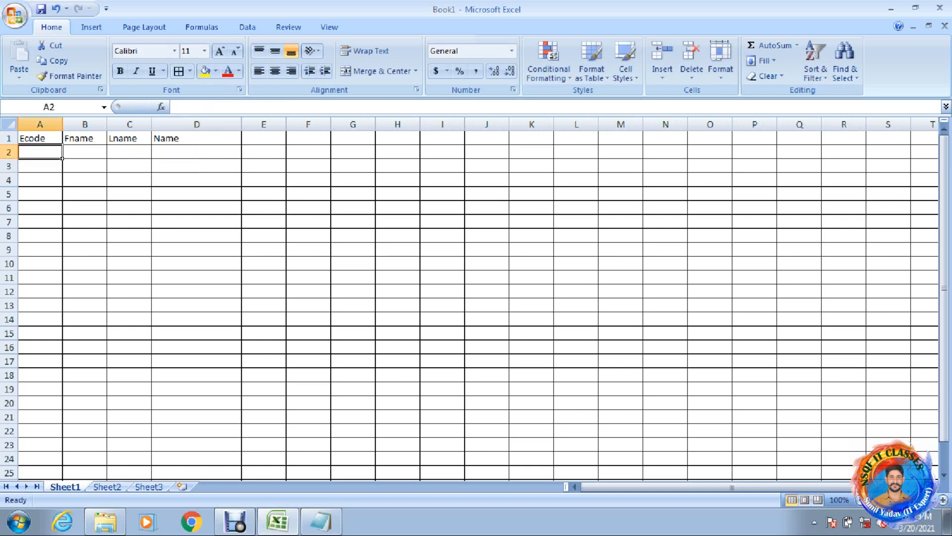
pyautogui.write('E001')
pyautogui.press('Tab')
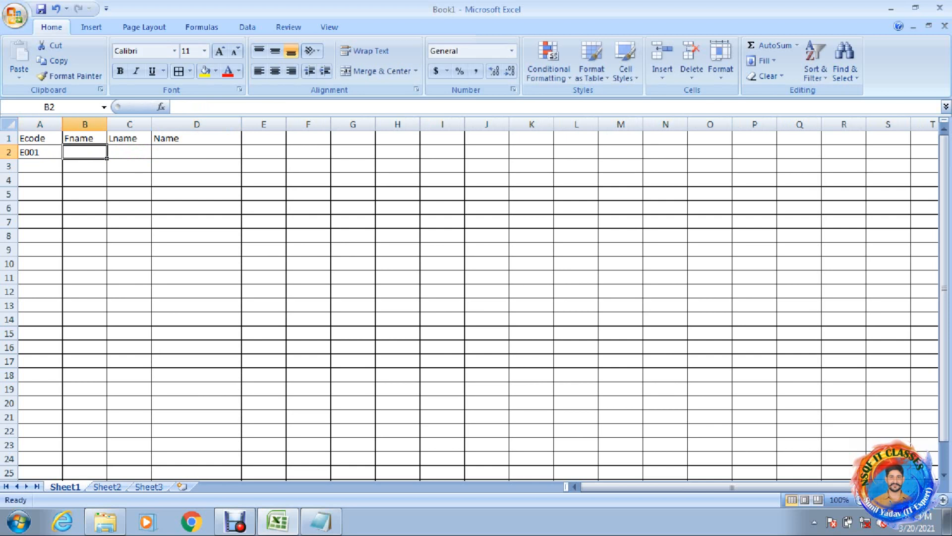
pyautogui.write('Lalit')
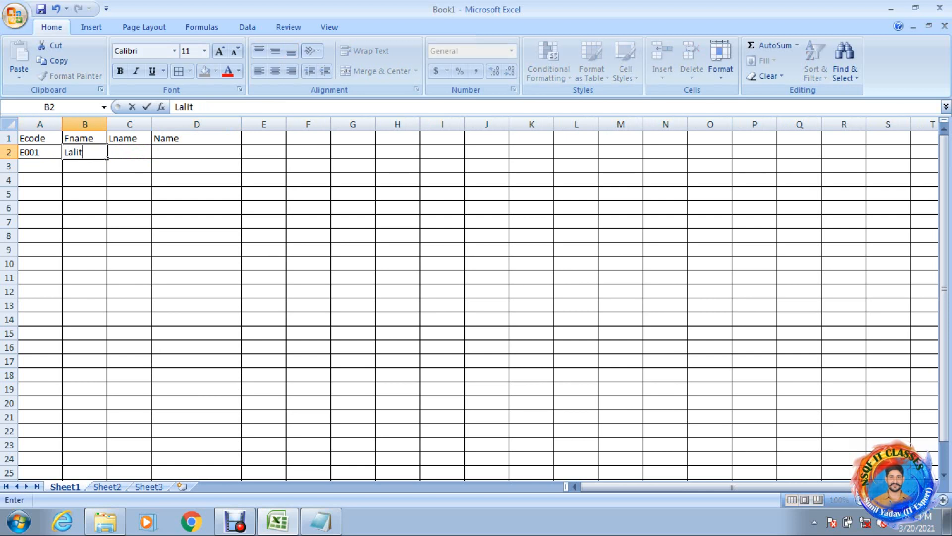
pyautogui.press('Tab')
pyautogui.write('Kumar')
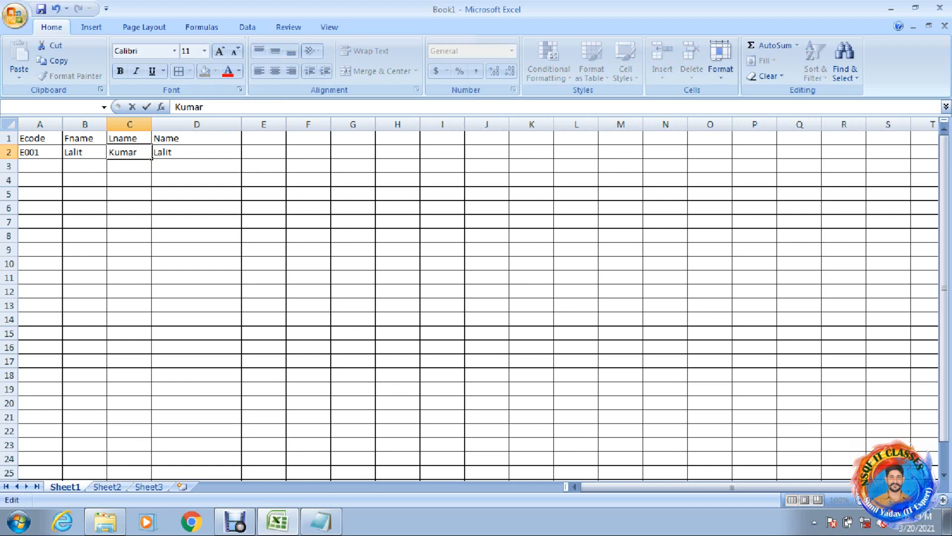
pyautogui.press('Return')
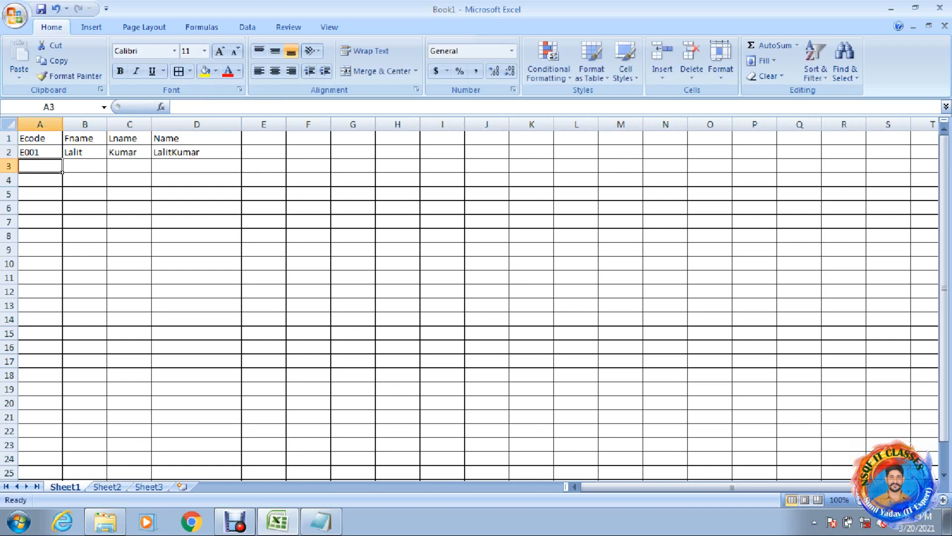
# Step: Change the formula in D2 to =B2&" "&C2 so a space separates the first and last names
pyautogui.click(197, 152)
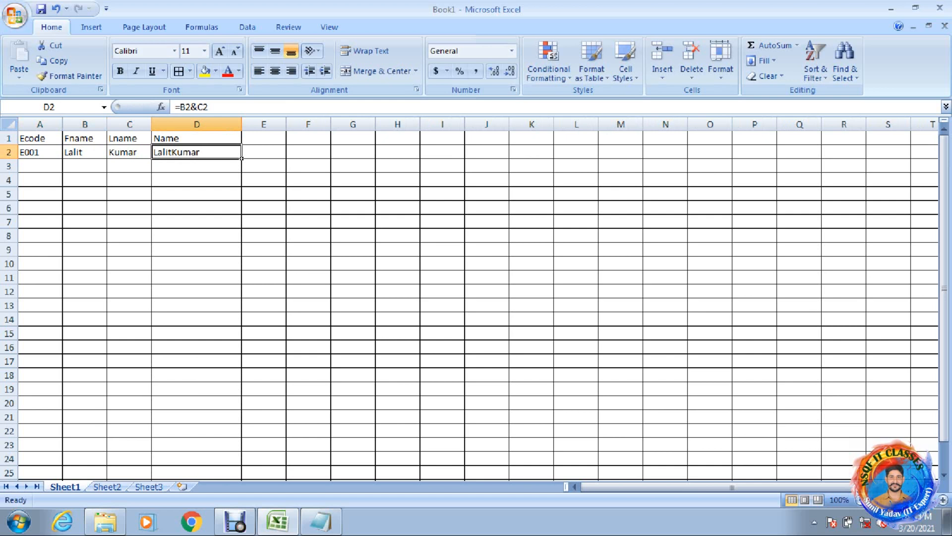
pyautogui.press('F2')
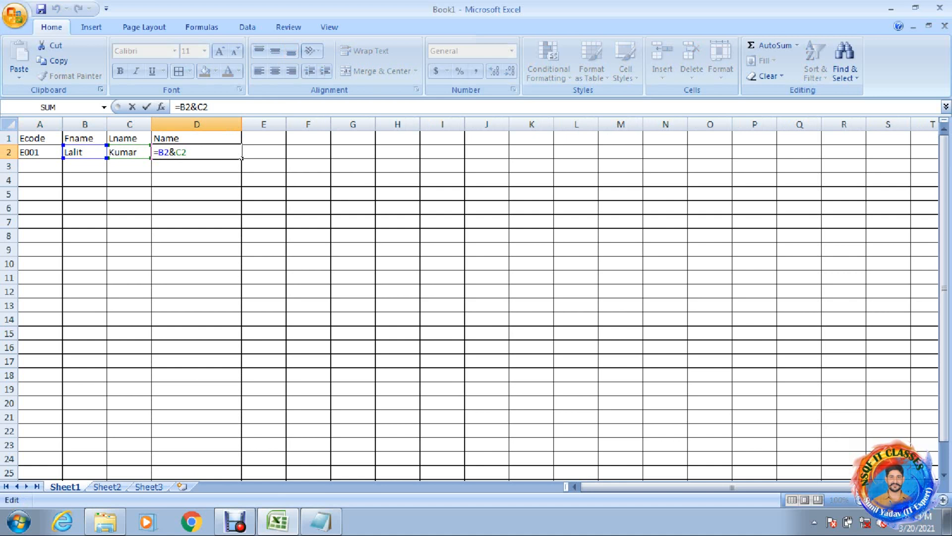
pyautogui.press('Left')
pyautogui.press('Left')
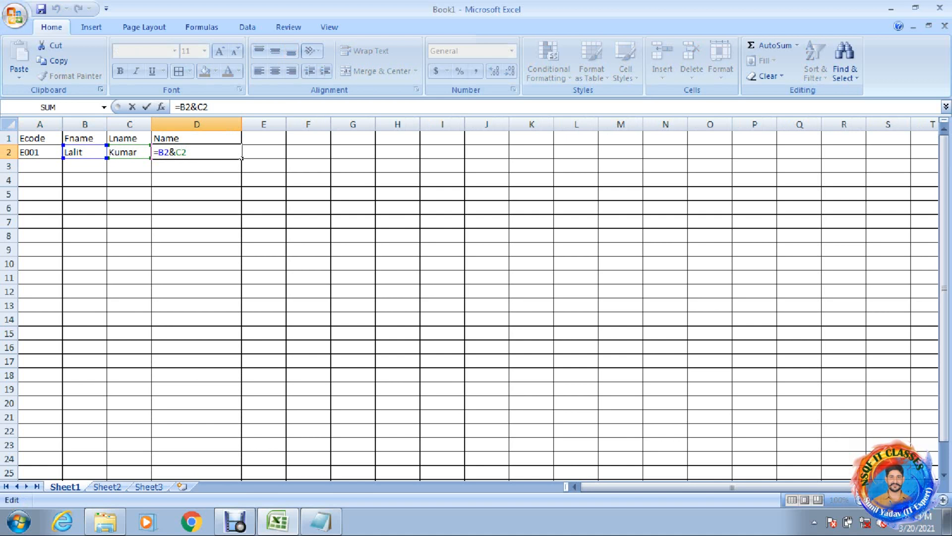
pyautogui.write('"')
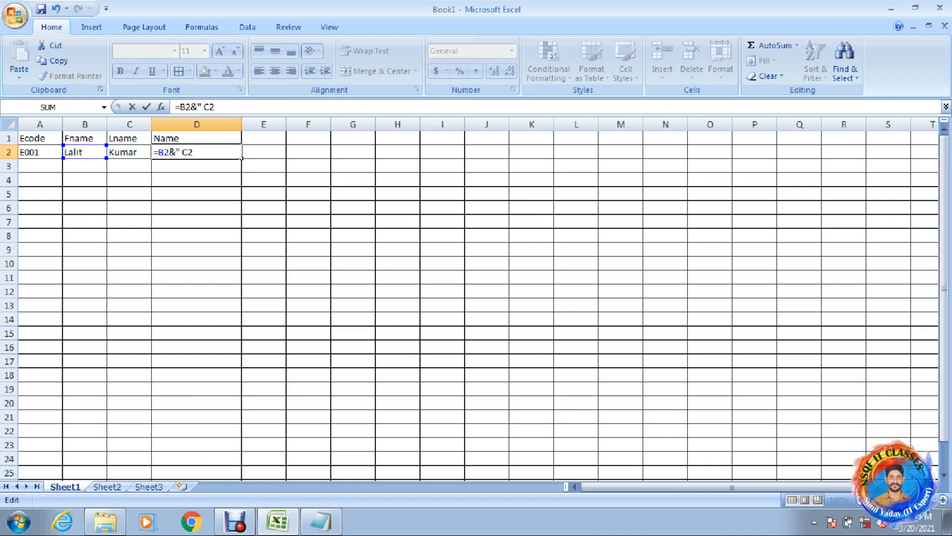
pyautogui.write('"&')
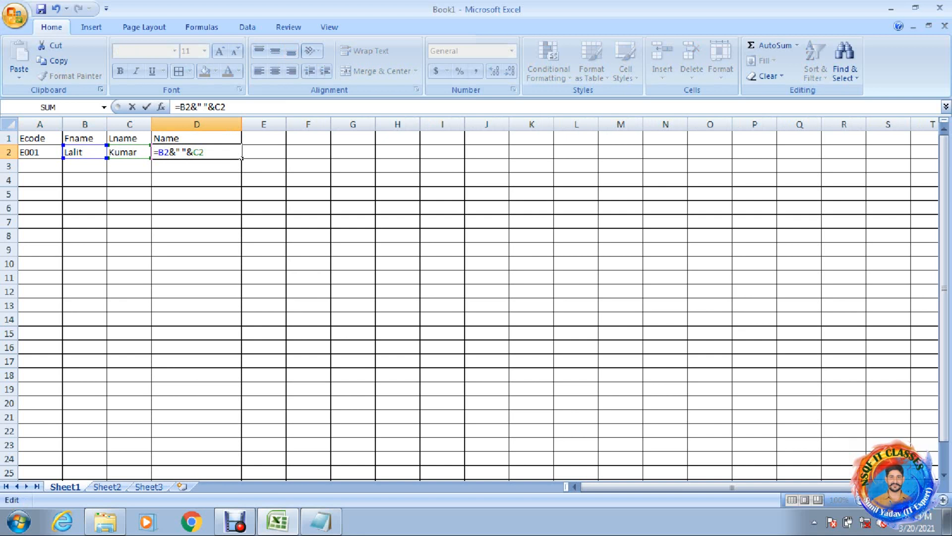
pyautogui.press('Return')
pyautogui.press('Up')
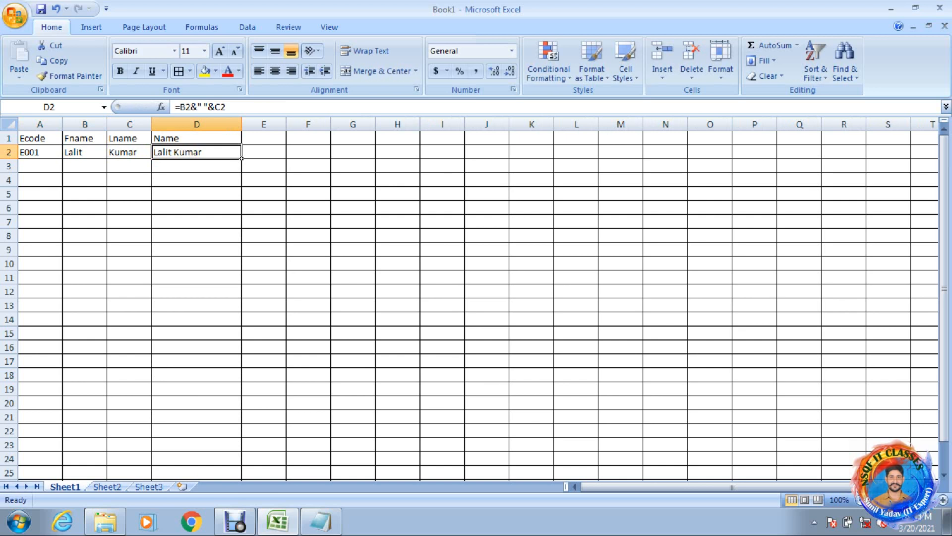
# Step: Fill the name-joining formula from D2 down through D25
pyautogui.hotkey('shift', 'Down')
pyautogui.hotkey('shift', 'Down')
pyautogui.hotkey('shift', 'Down')
pyautogui.hotkey('shift', 'Down')
pyautogui.hotkey('shift', 'Down')
pyautogui.hotkey('shift', 'Down')
pyautogui.hotkey('shift', 'Down')
pyautogui.hotkey('shift', 'Down')
pyautogui.hotkey('shift', 'Down')
pyautogui.hotkey('shift', 'Down')
pyautogui.hotkey('shift', 'Down')
pyautogui.hotkey('shift', 'Down')
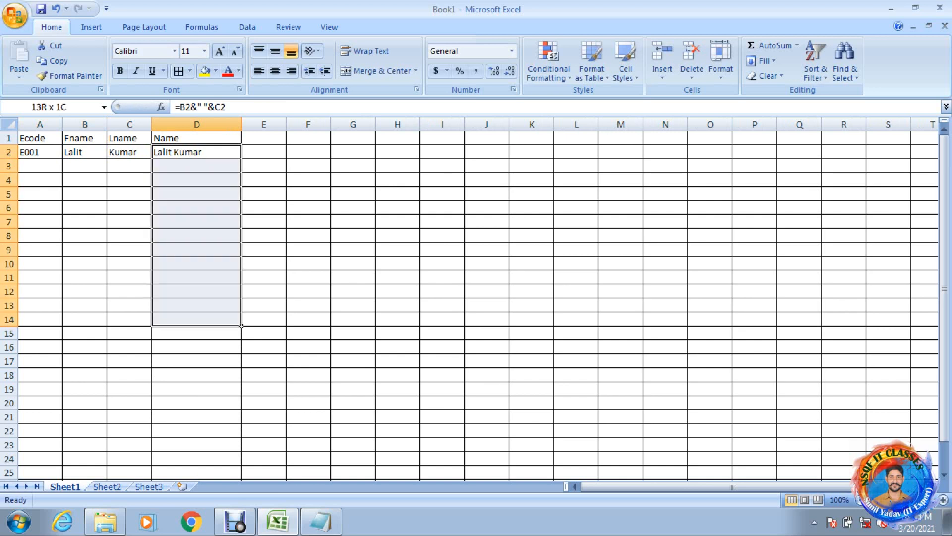
pyautogui.hotkey('shift', 'Down')
pyautogui.hotkey('shift', 'Down')
pyautogui.hotkey('shift', 'Down')
pyautogui.hotkey('shift', 'Down')
pyautogui.hotkey('shift', 'Down')
pyautogui.hotkey('shift', 'Down')
pyautogui.hotkey('shift', 'Down')
pyautogui.hotkey('shift', 'Down')
pyautogui.hotkey('shift', 'Down')
pyautogui.hotkey('shift', 'Down')
pyautogui.hotkey('shift', 'Down')
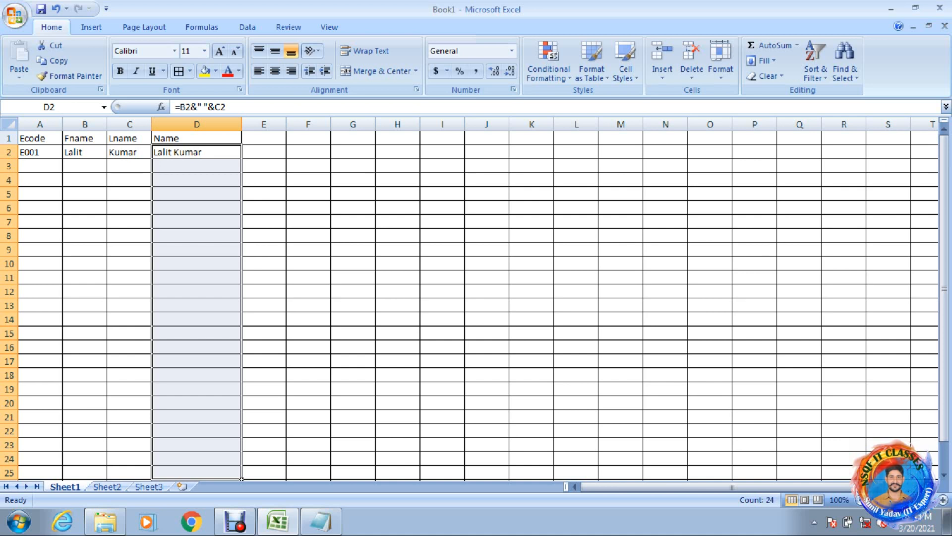
# Step: Fill row 3 with the second employee's code, first name and last name under Ecode, Fname and Lname
pyautogui.click(40, 166)
pyautogui.write('E')
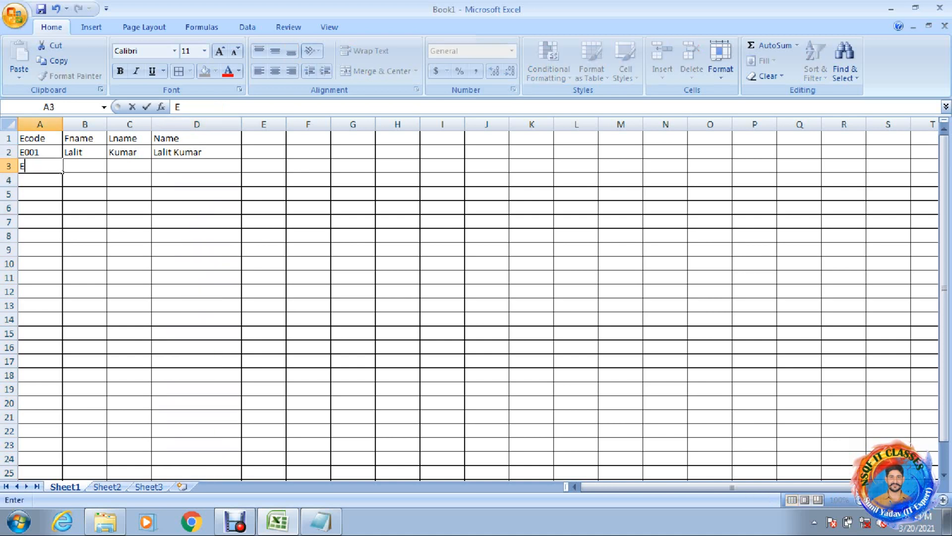
pyautogui.write('002')
pyautogui.press('Tab')
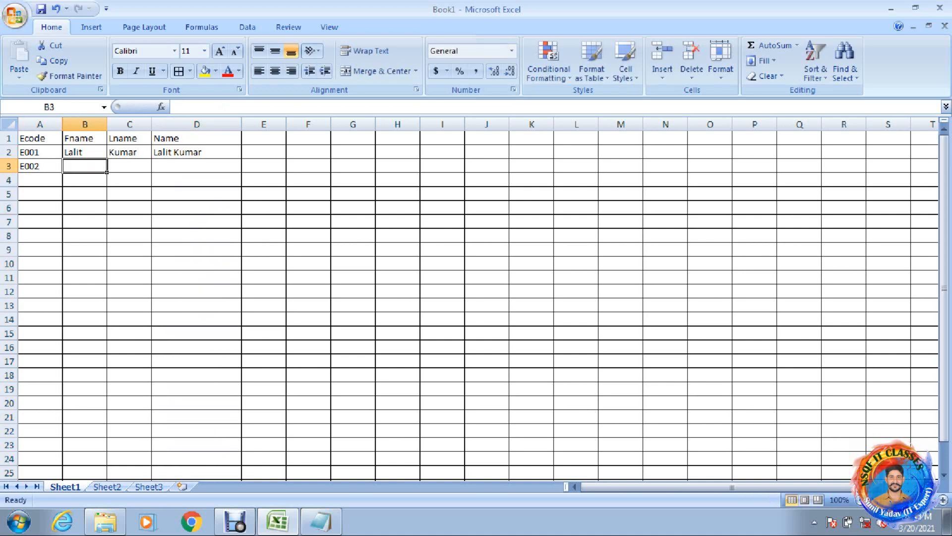
pyautogui.write('R')
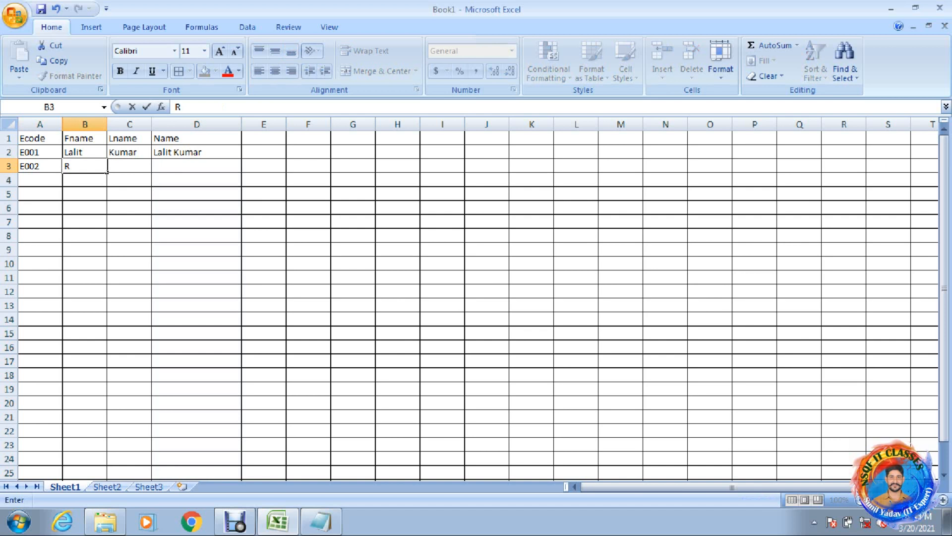
pyautogui.write('ohit')
pyautogui.press('Tab')
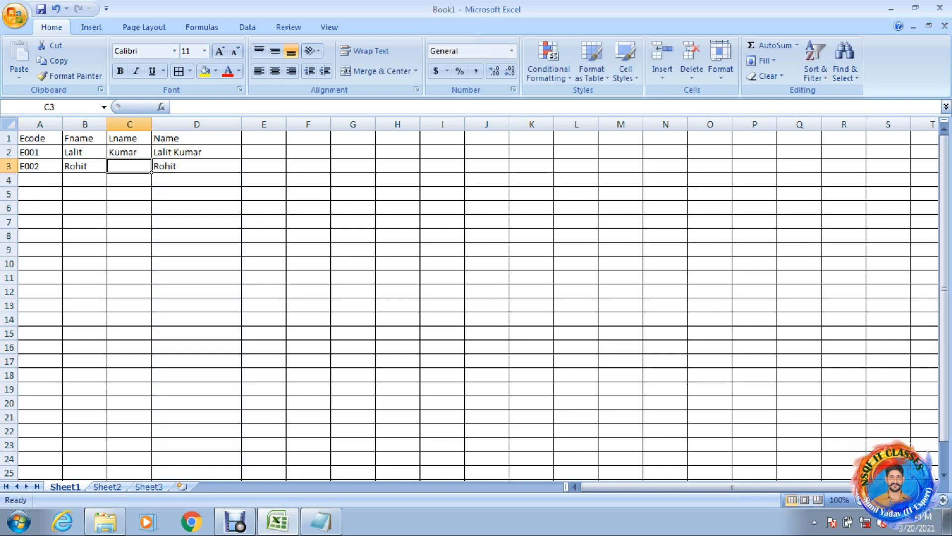
pyautogui.write('Yadav')
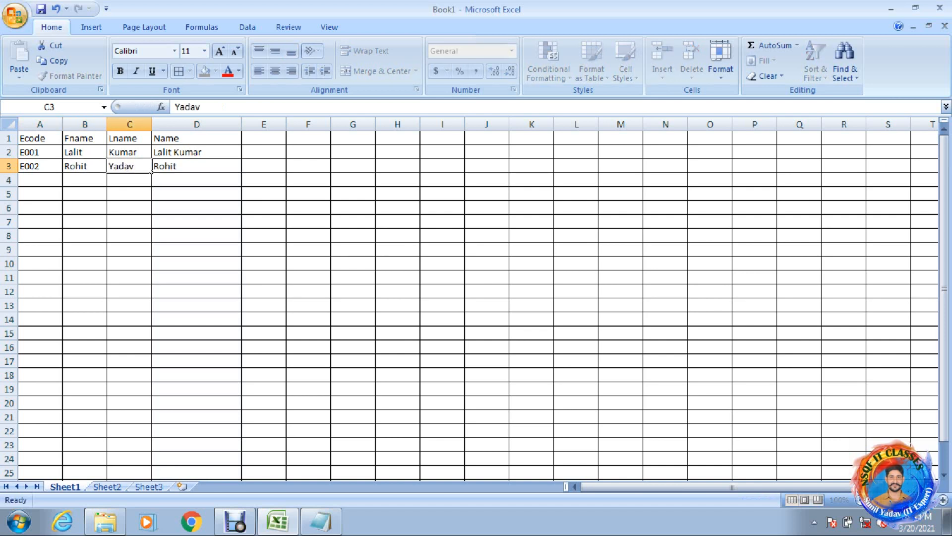
pyautogui.press('Return')
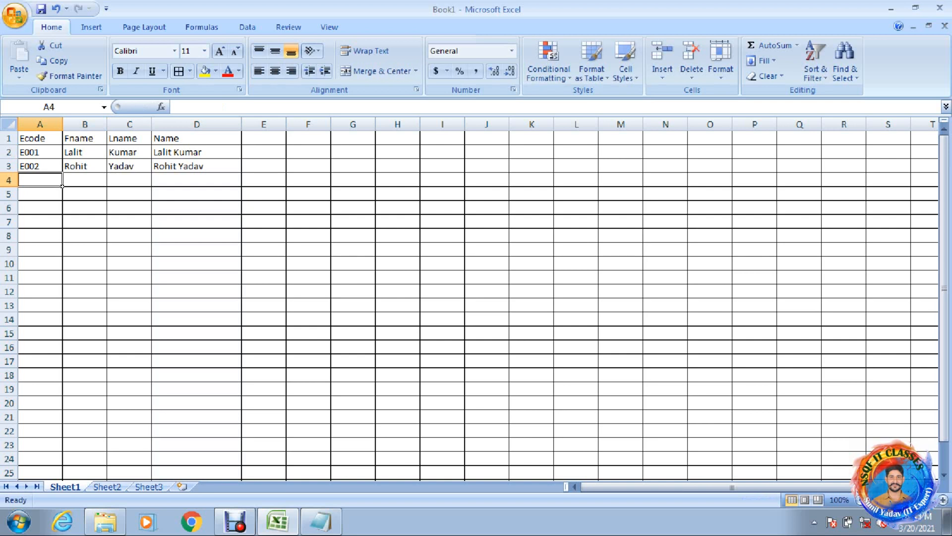
# Step: Add the headers Salary, HRA, DA, PF and Total in cells E1 through I1
pyautogui.click(264, 138)
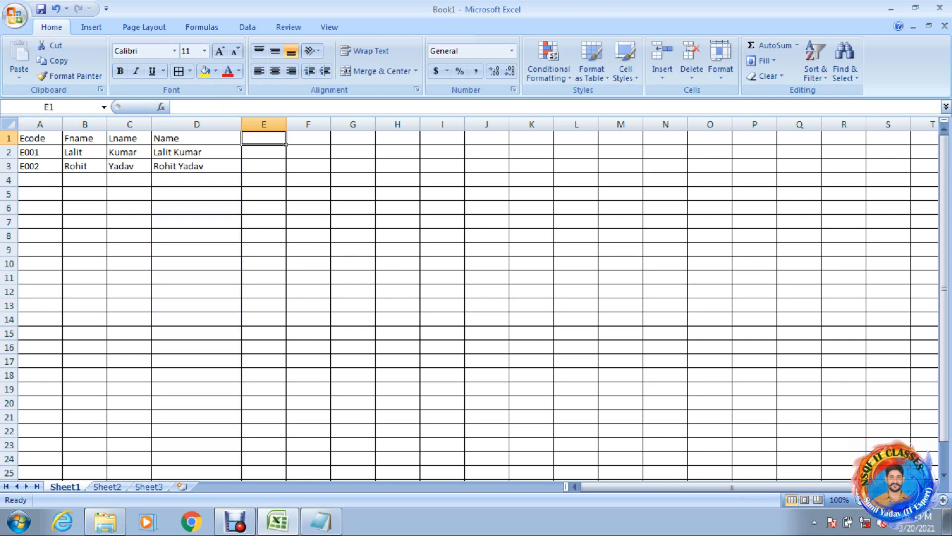
pyautogui.write('S')
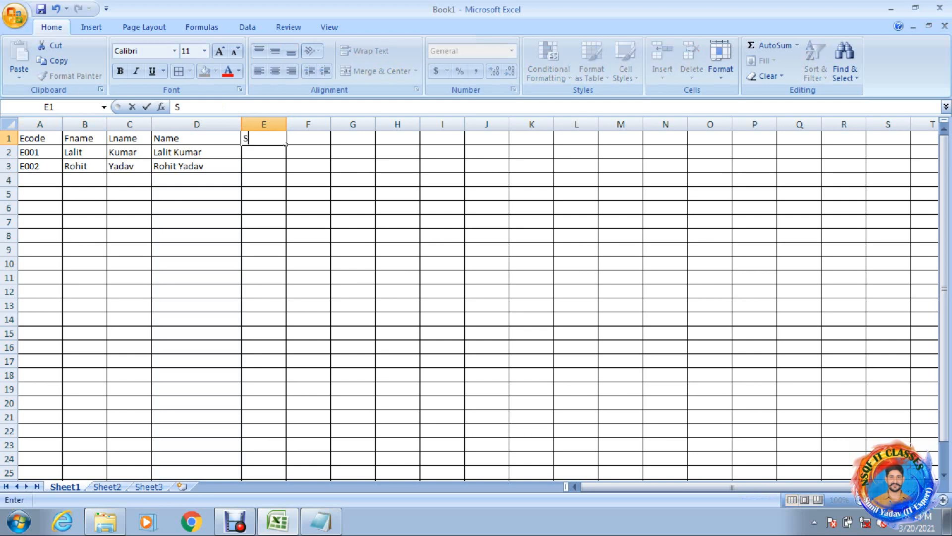
pyautogui.write('alary')
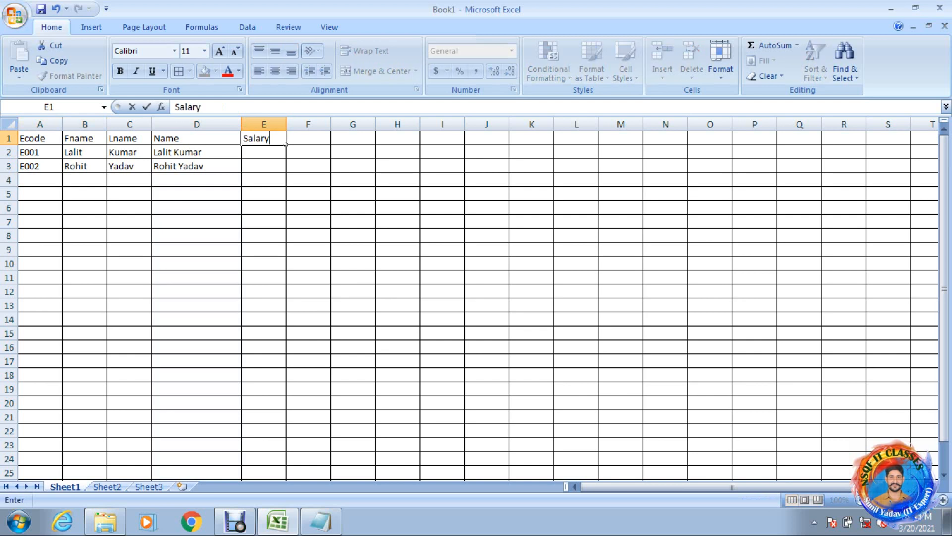
pyautogui.press('Tab')
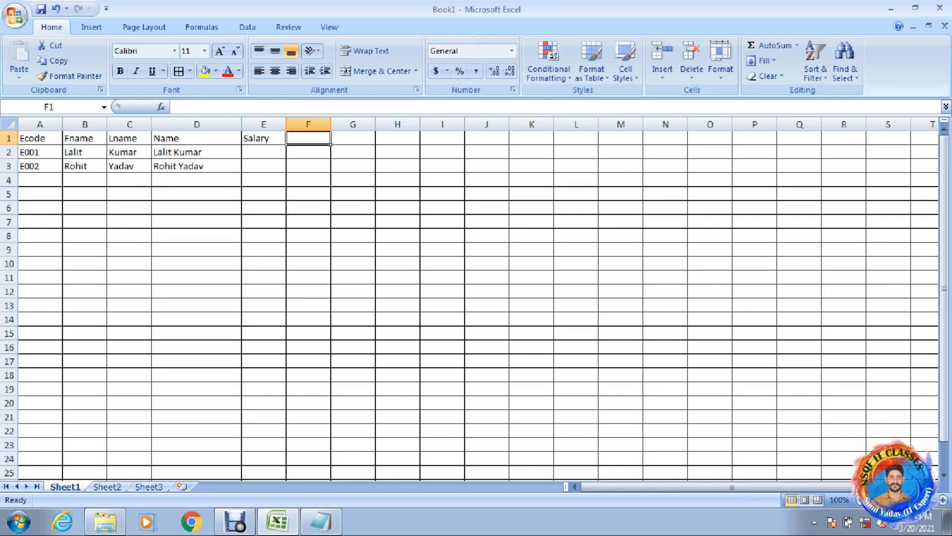
pyautogui.write('HRA')
pyautogui.press('Tab')
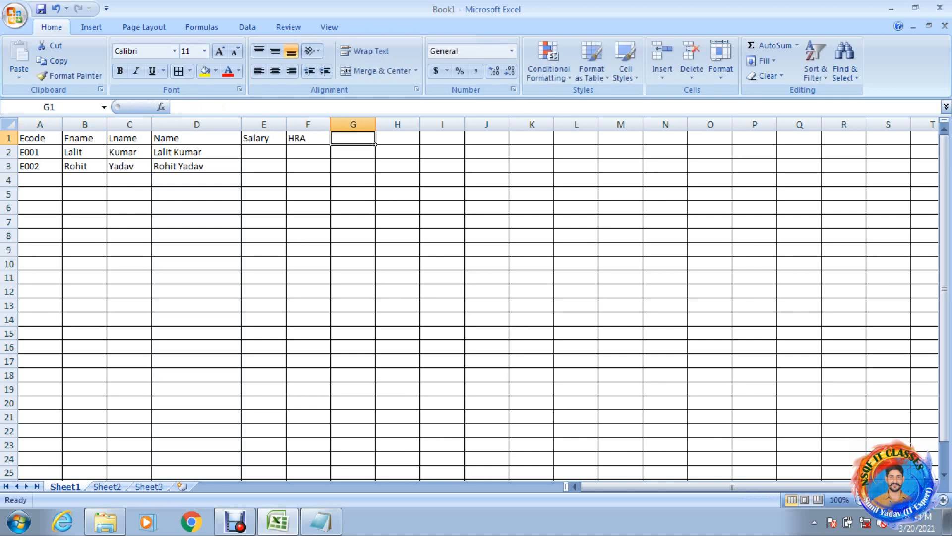
pyautogui.write('DA')
pyautogui.press('Tab')
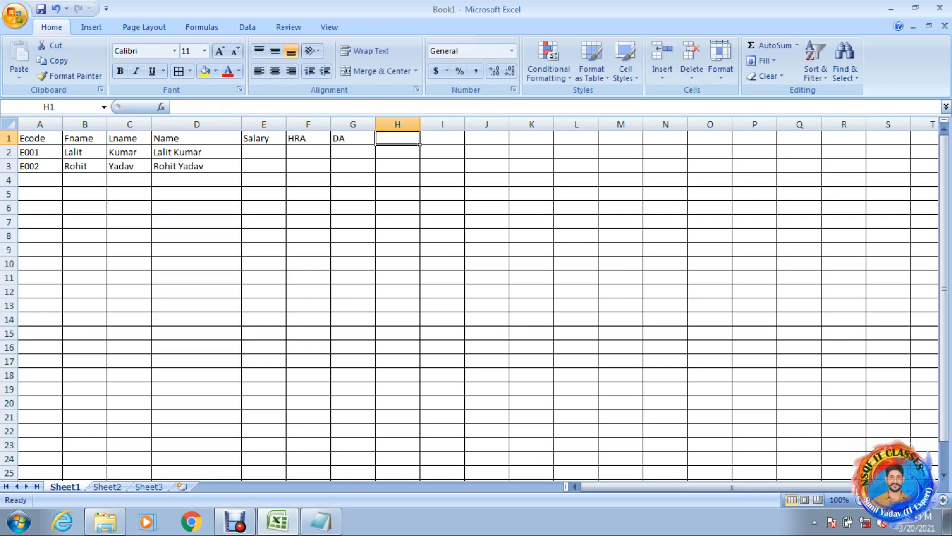
pyautogui.write('PF')
pyautogui.press('Tab')
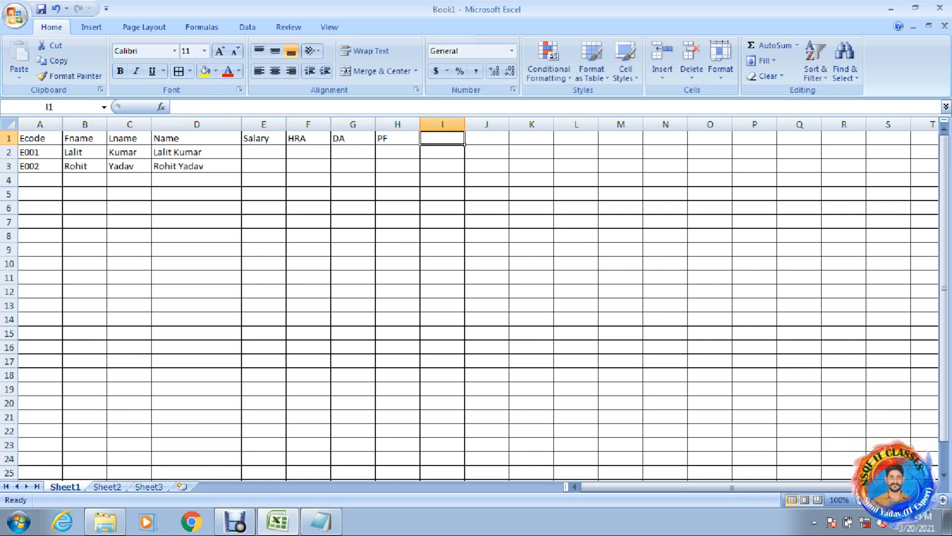
pyautogui.write('Total')
pyautogui.press('Return')
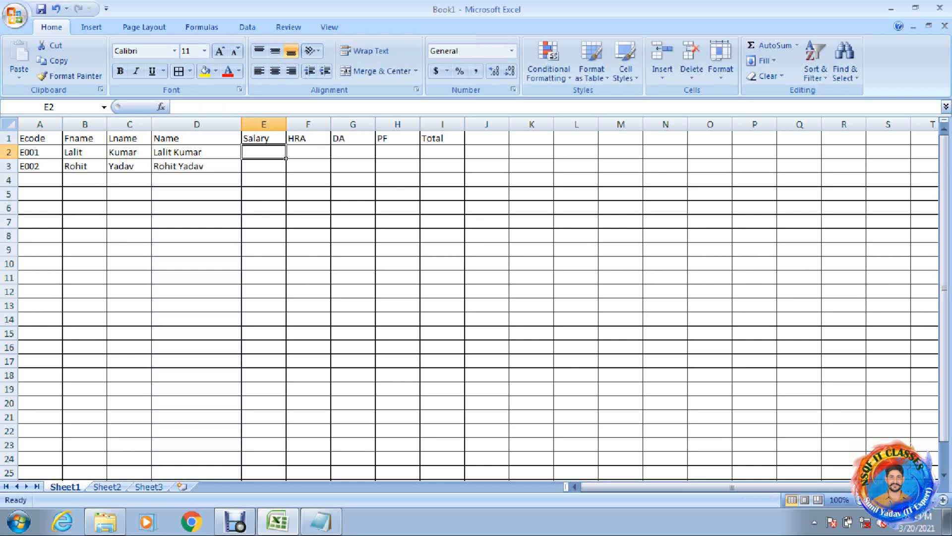
# Step: Enter a Salary of 12000 in E2 and calculate HRA in F2 with the formula =E2*20%
pyautogui.write('1200')
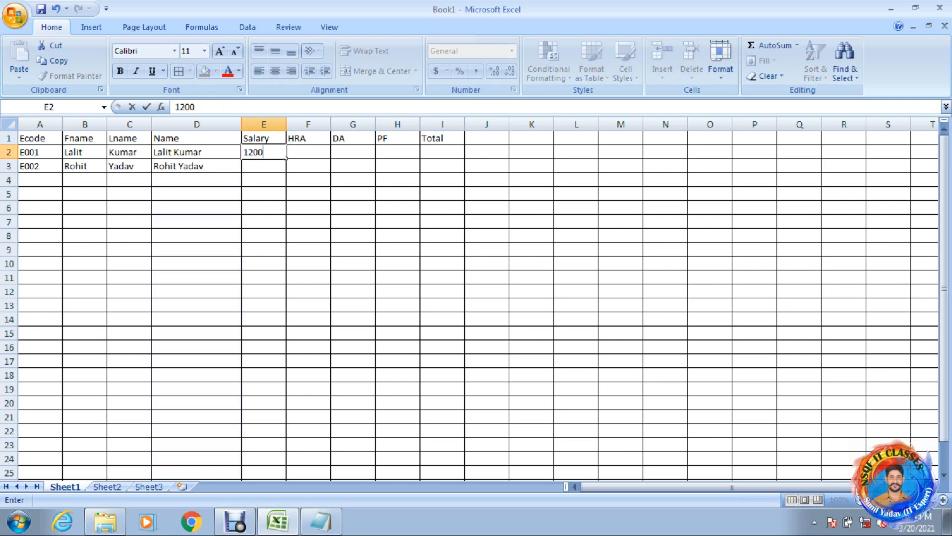
pyautogui.write('0')
pyautogui.press('Tab')
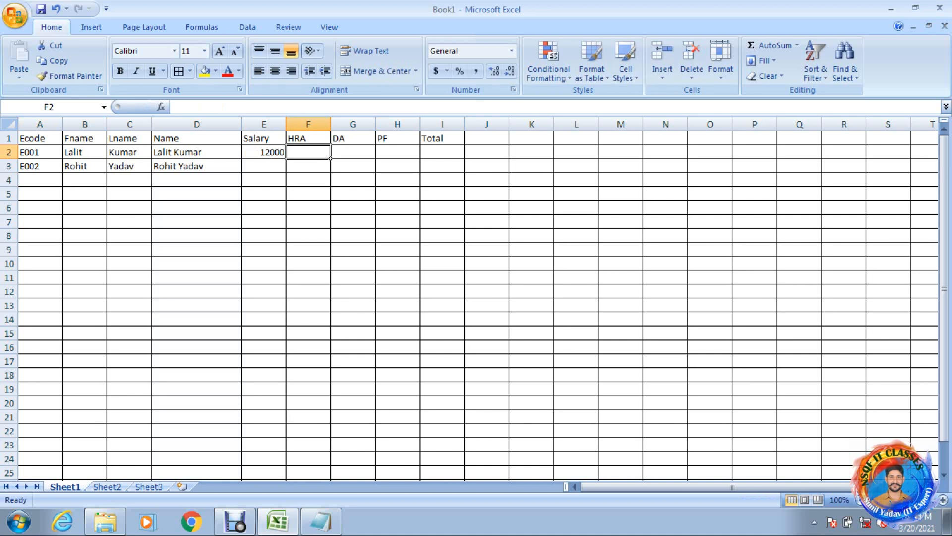
pyautogui.write('=')
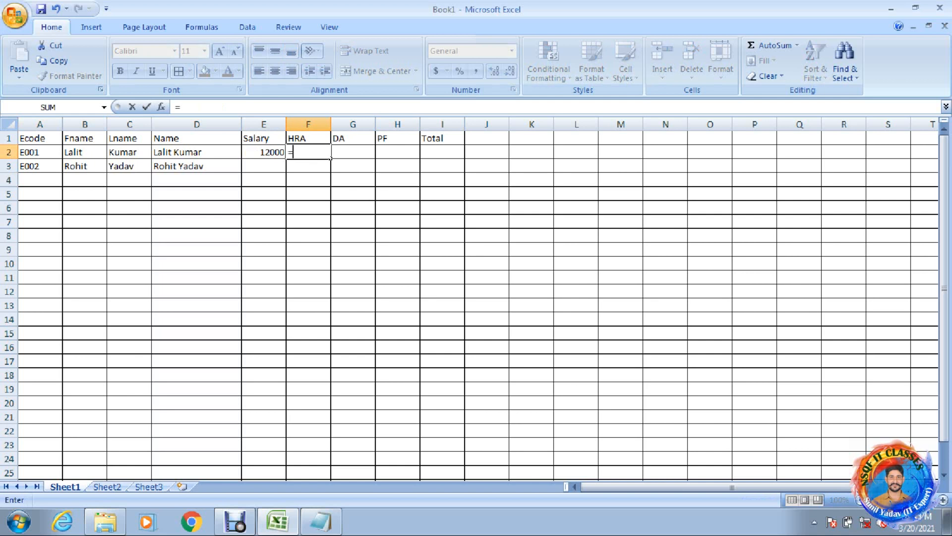
pyautogui.press('Left')
pyautogui.write('*')
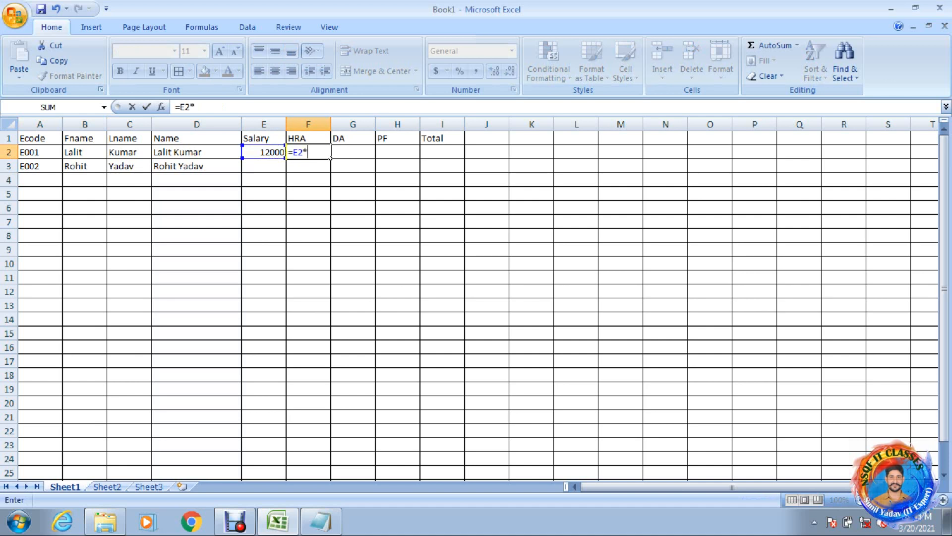
pyautogui.write('20%')
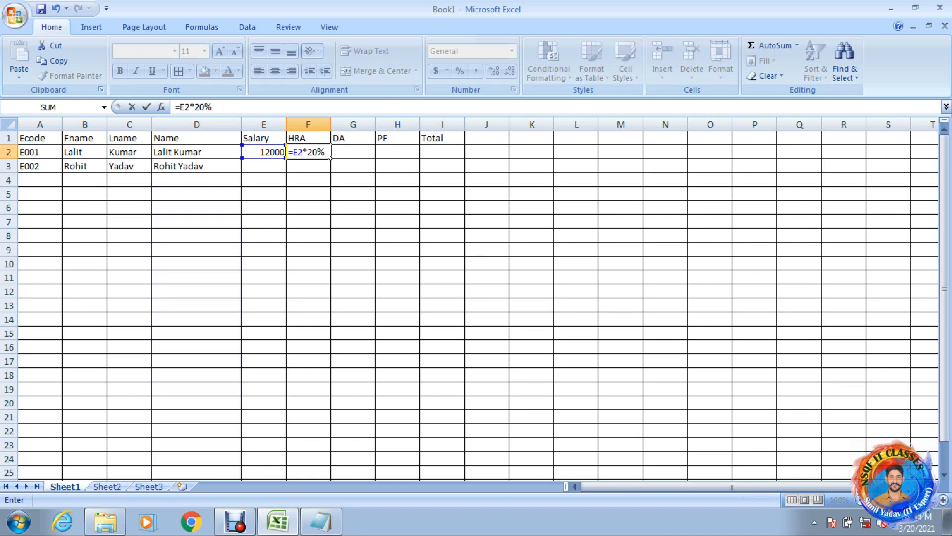
pyautogui.press('Return')
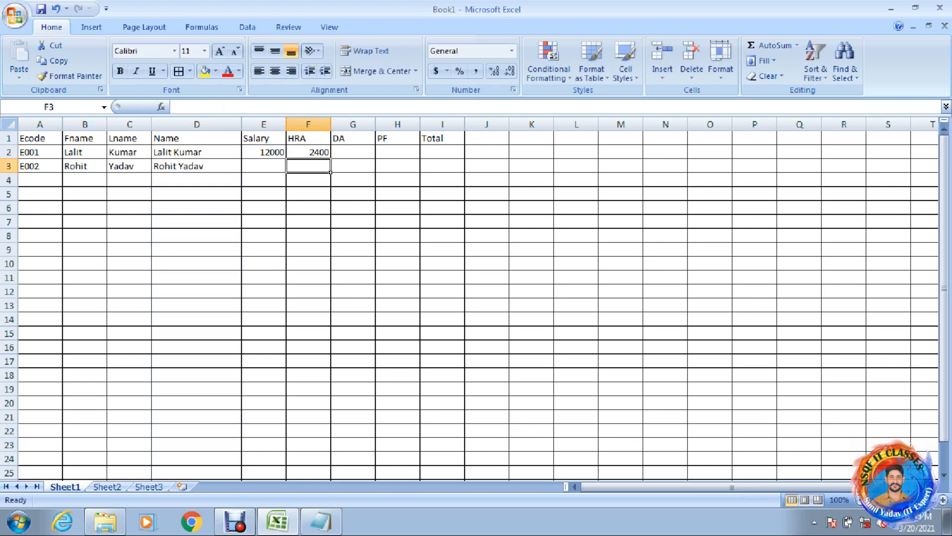
# Step: Calculate DA in G2 as 125% of the salary with the formula =E2*125%
pyautogui.press('Up')
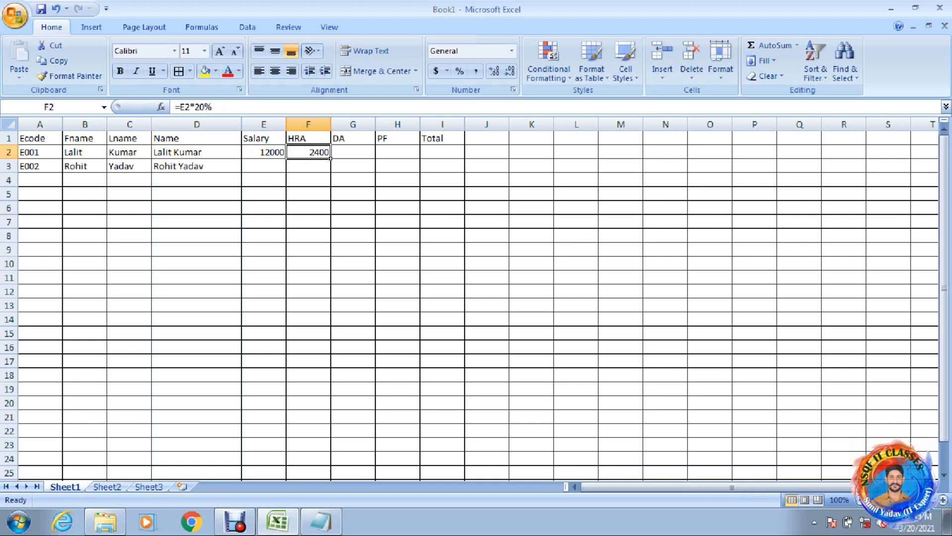
pyautogui.press('Right')
pyautogui.write('=')
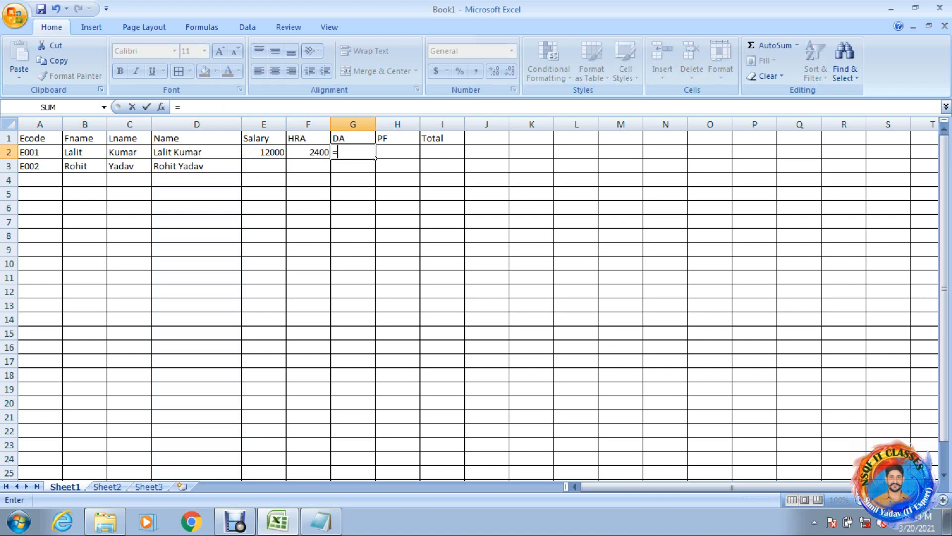
pyautogui.press('Left')
pyautogui.press('Left')
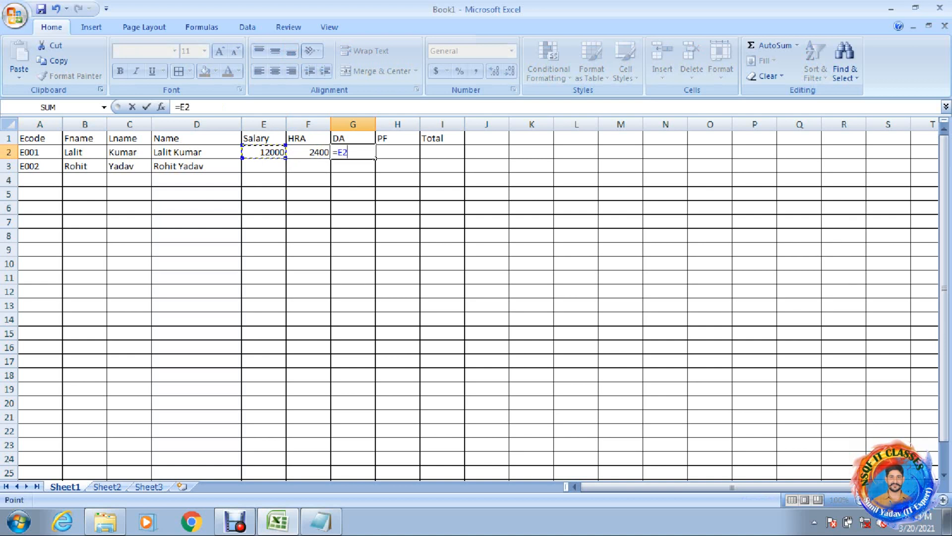
pyautogui.write('*125%')
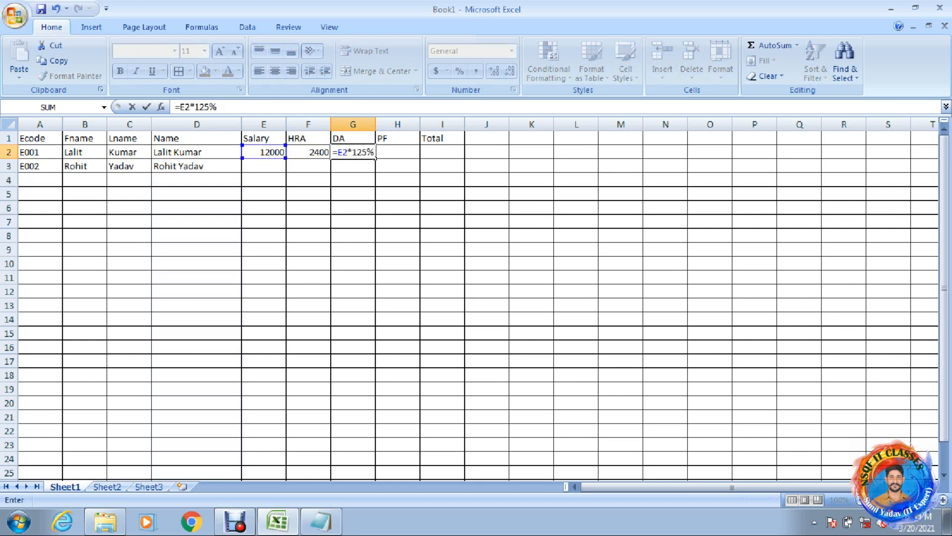
pyautogui.press('Return')
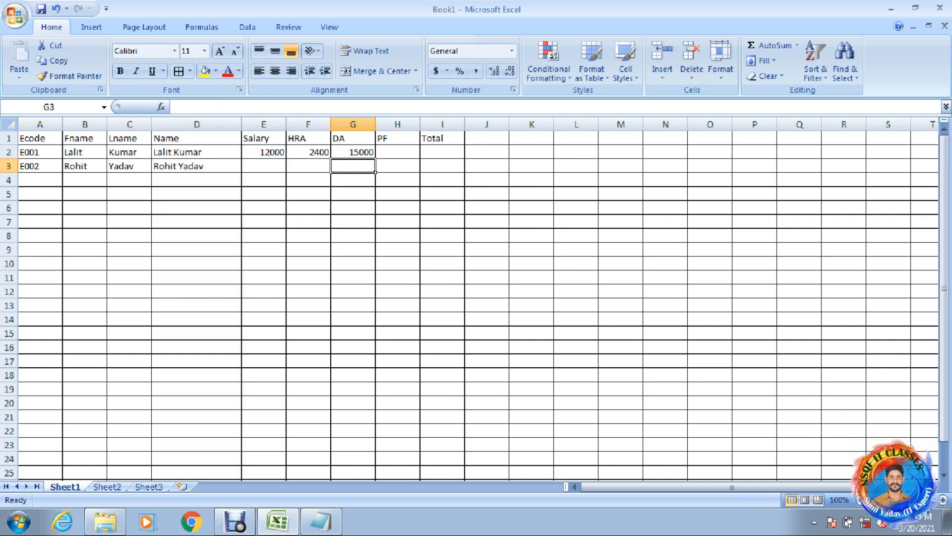
# Step: Calculate PF in H2 as 12% of the salary with the formula =E2*12%
pyautogui.press('Up')
pyautogui.press('Right')
pyautogui.write('=')
pyautogui.press('Left')
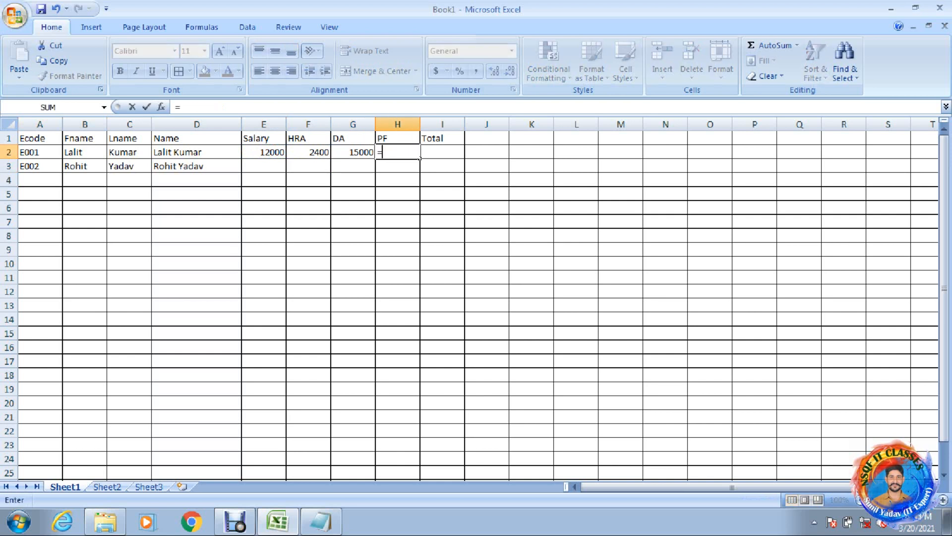
pyautogui.press('Left')
pyautogui.press('Left')
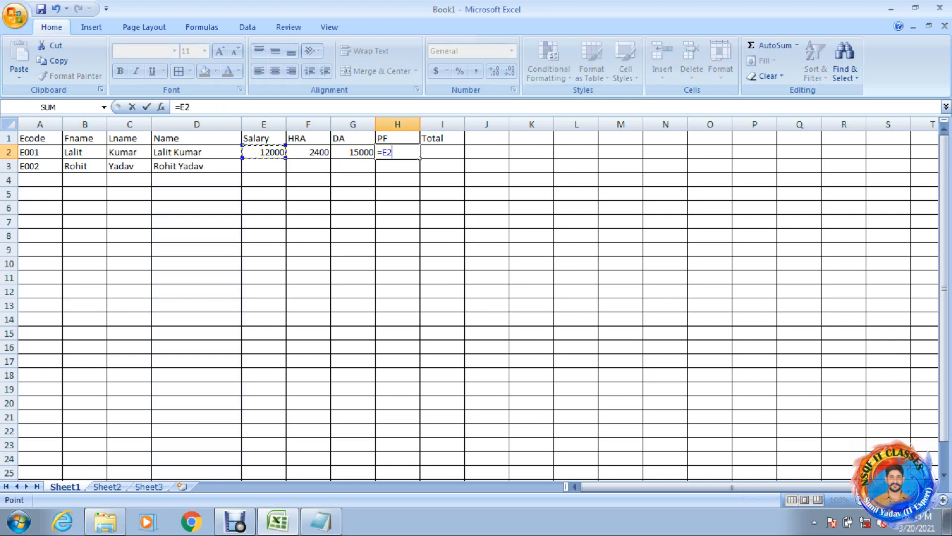
pyautogui.write('*12%')
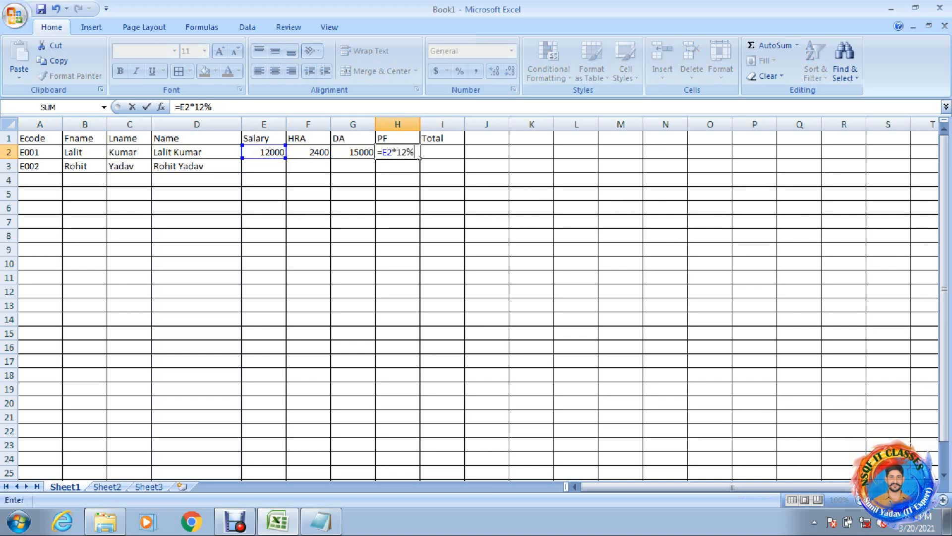
pyautogui.press('Return')
# Step: Calculate Total in I2 by adding salary, HRA and DA and subtracting PF with the formula =E2+F2+G2-H2
pyautogui.press('Up')
pyautogui.press('Right')
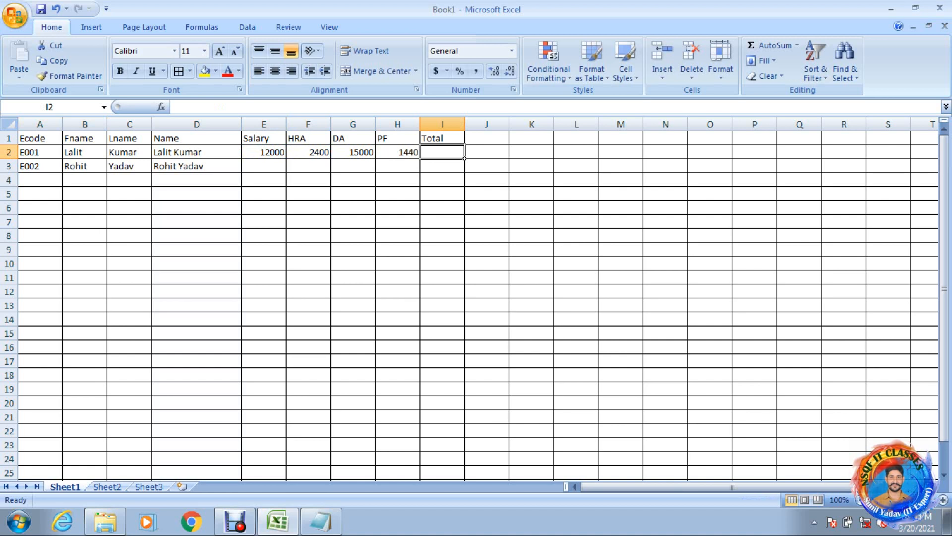
pyautogui.write('=')
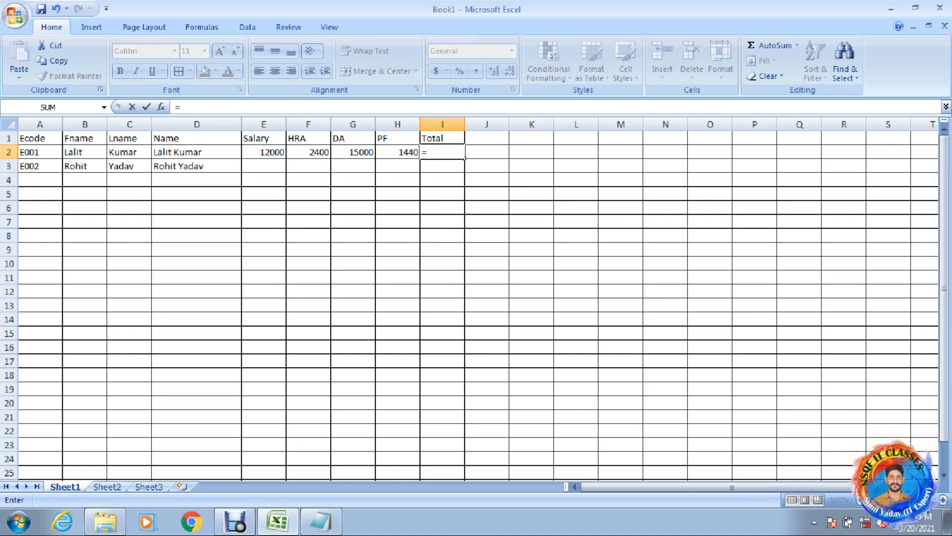
pyautogui.press('Left')
pyautogui.press('Left')
pyautogui.press('Left')
pyautogui.press('Left')
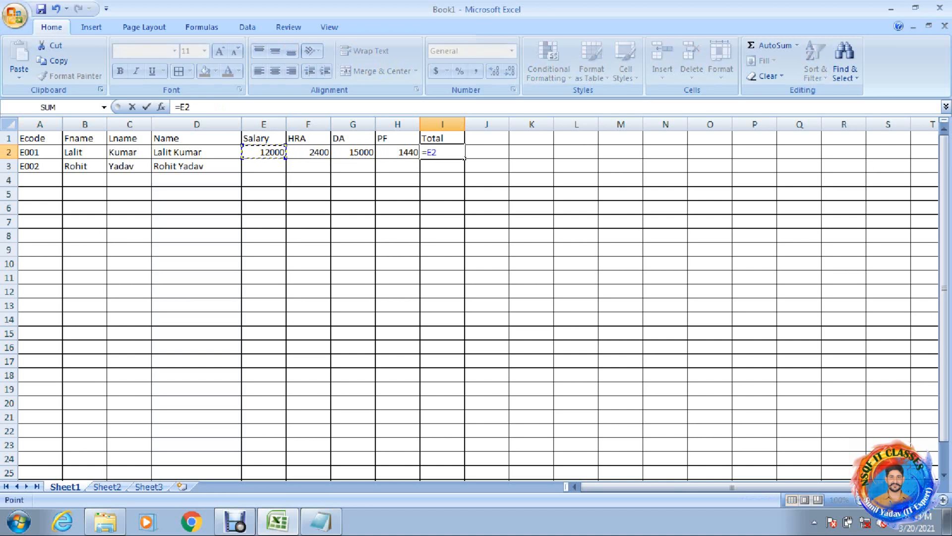
pyautogui.write('+')
pyautogui.press('Left')
pyautogui.press('Left')
pyautogui.press('Left')
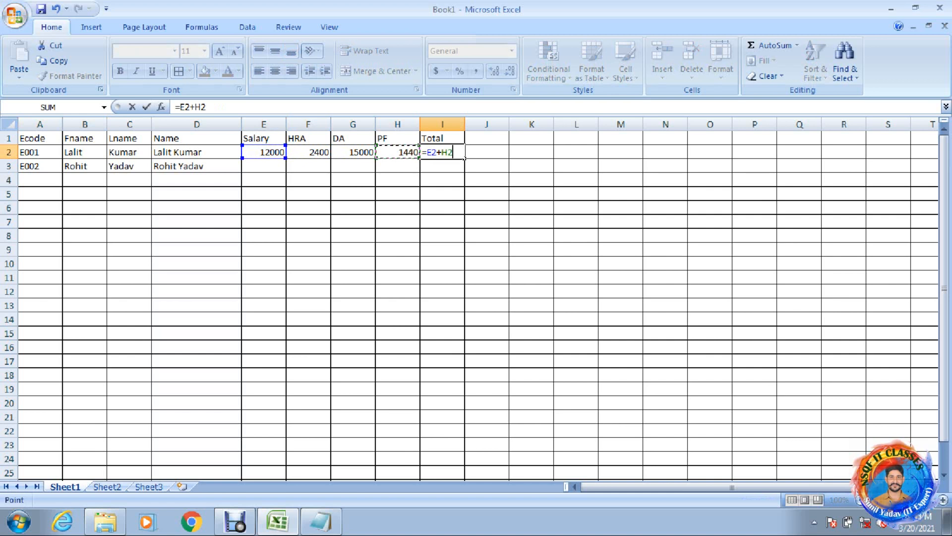
pyautogui.write('+')
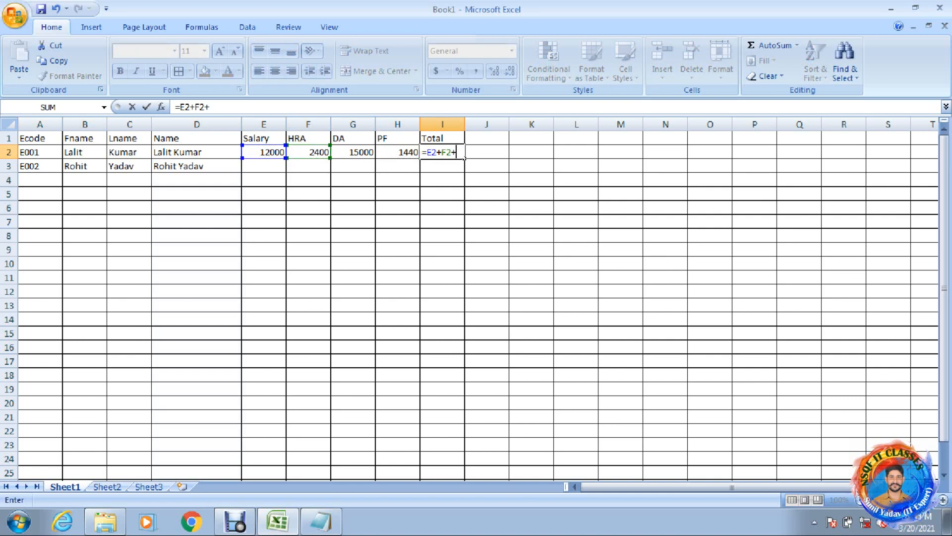
pyautogui.press('Left')
pyautogui.press('Left')
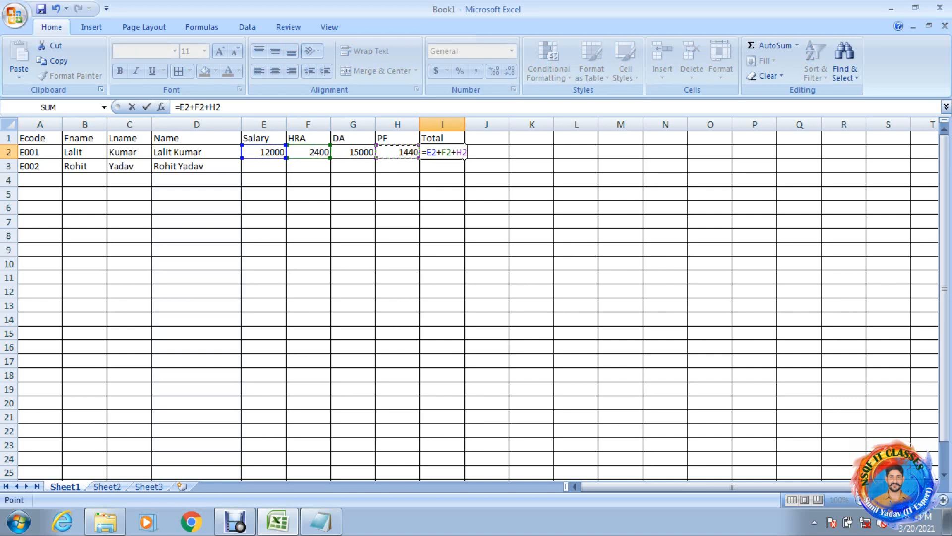
pyautogui.write('-')
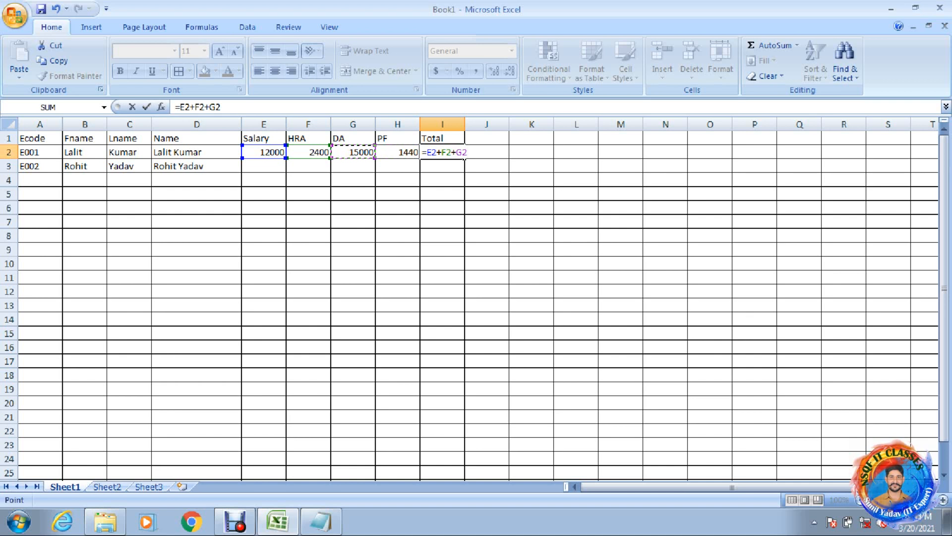
pyautogui.press('Left')
pyautogui.press('Return')
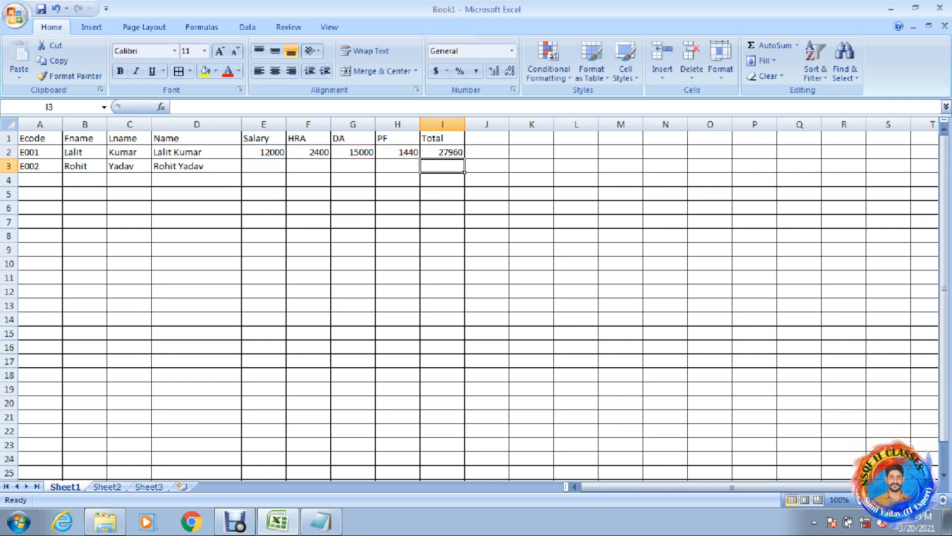
# Step: Fill the HRA, DA, PF and Total formulas from F2:I2 down through row 25
pyautogui.press('Up')
pyautogui.press('Left')
pyautogui.press('Left')
pyautogui.press('Left')
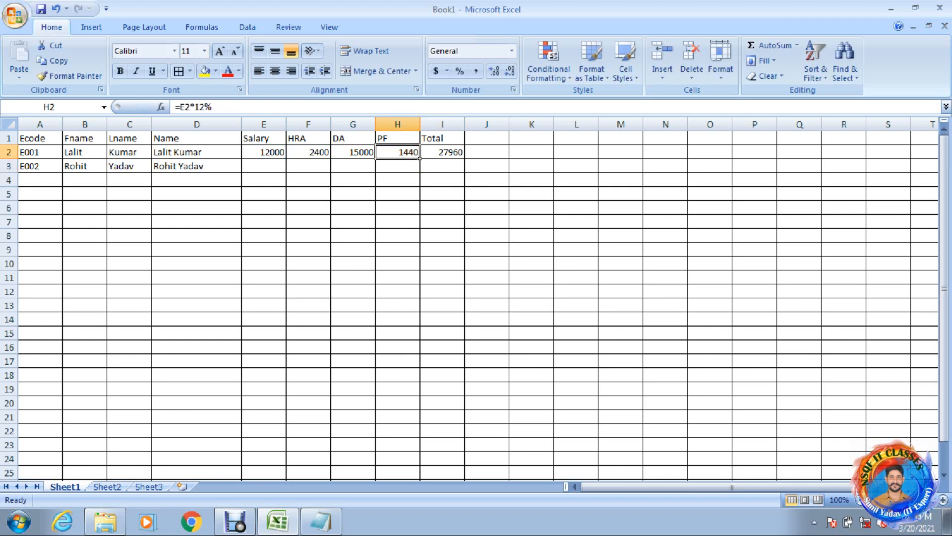
pyautogui.hotkey('shift', 'Right')
pyautogui.hotkey('shift', 'Right')
pyautogui.hotkey('shift', 'Right')
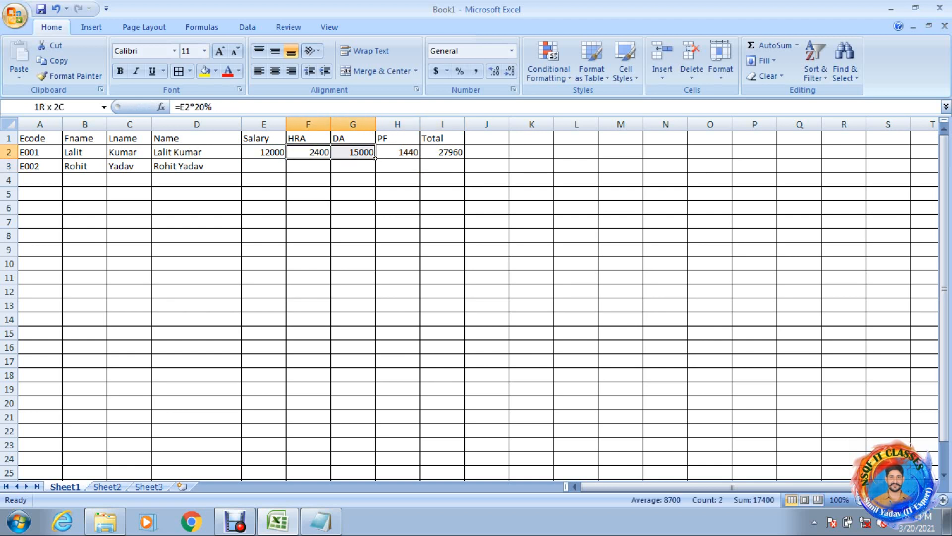
pyautogui.hotkey('shift', 'Down')
pyautogui.hotkey('shift', 'Down')
pyautogui.hotkey('shift', 'Down')
pyautogui.hotkey('shift', 'Down')
pyautogui.hotkey('shift', 'Down')
pyautogui.hotkey('shift', 'Down')
pyautogui.hotkey('shift', 'Down')
pyautogui.hotkey('shift', 'Down')
pyautogui.hotkey('shift', 'Down')
pyautogui.hotkey('shift', 'Down')
pyautogui.hotkey('shift', 'Down')
pyautogui.hotkey('shift', 'Down')
pyautogui.hotkey('shift', 'Down')
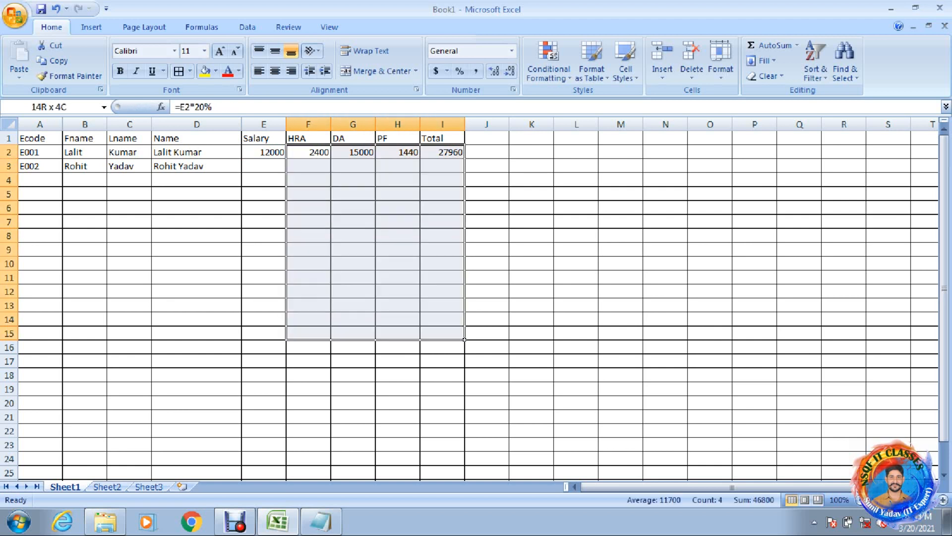
pyautogui.hotkey('shift', 'Down')
pyautogui.hotkey('shift', 'Down')
pyautogui.hotkey('shift', 'Down')
pyautogui.hotkey('shift', 'Down')
pyautogui.hotkey('shift', 'Down')
pyautogui.hotkey('shift', 'Down')
pyautogui.hotkey('shift', 'Down')
pyautogui.hotkey('shift', 'Down')
pyautogui.hotkey('shift', 'Down')
pyautogui.hotkey('shift', 'Down')
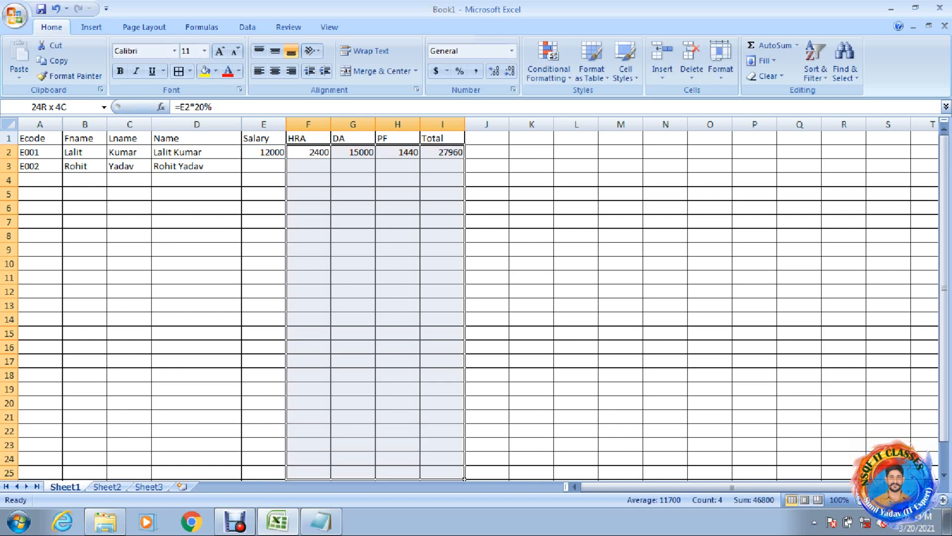
pyautogui.hotkey('ctrl', 'd')
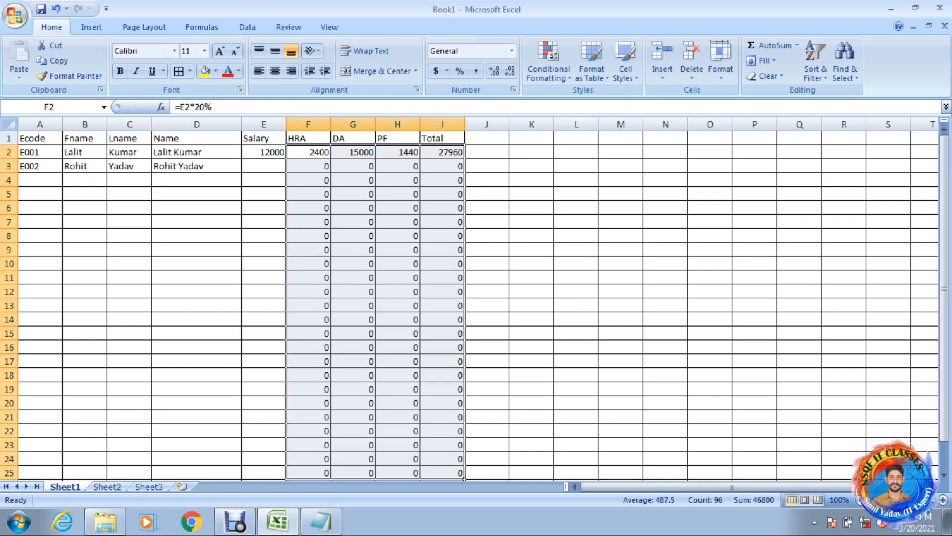
# Step: Enter 13200 as the salary for employee E002 in E3
pyautogui.click(264, 166)
pyautogui.write('13200')
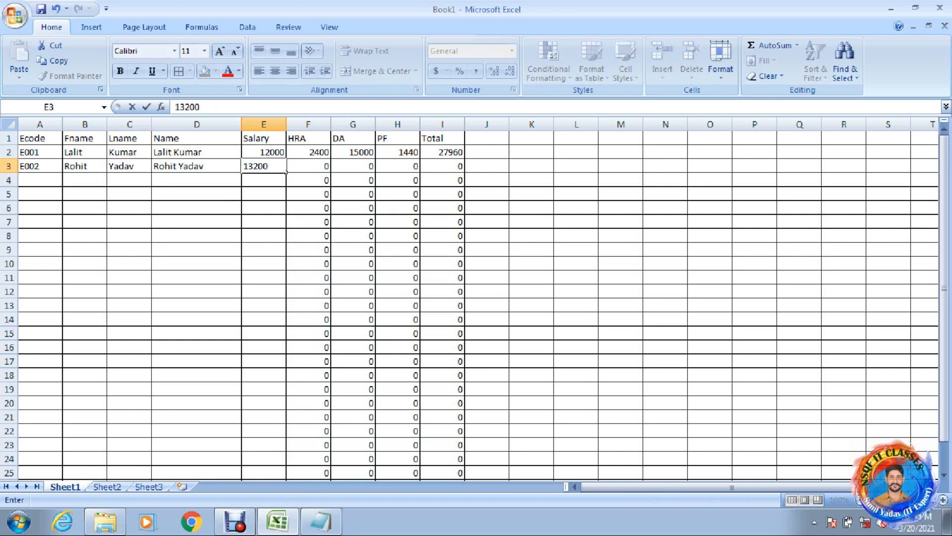
pyautogui.press('Return')
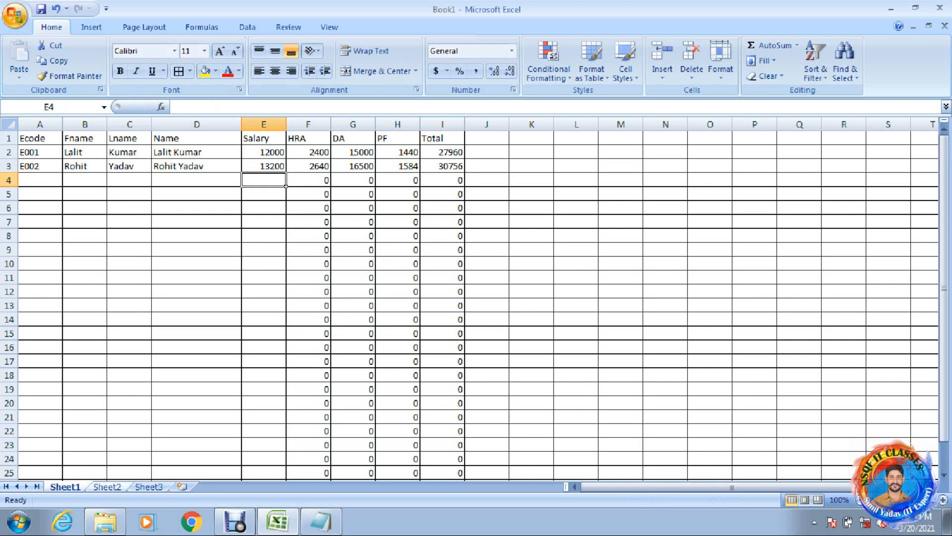
# Step: Rename the salary table's worksheet, Sheet1, as Employee
pyautogui.click(107, 486)
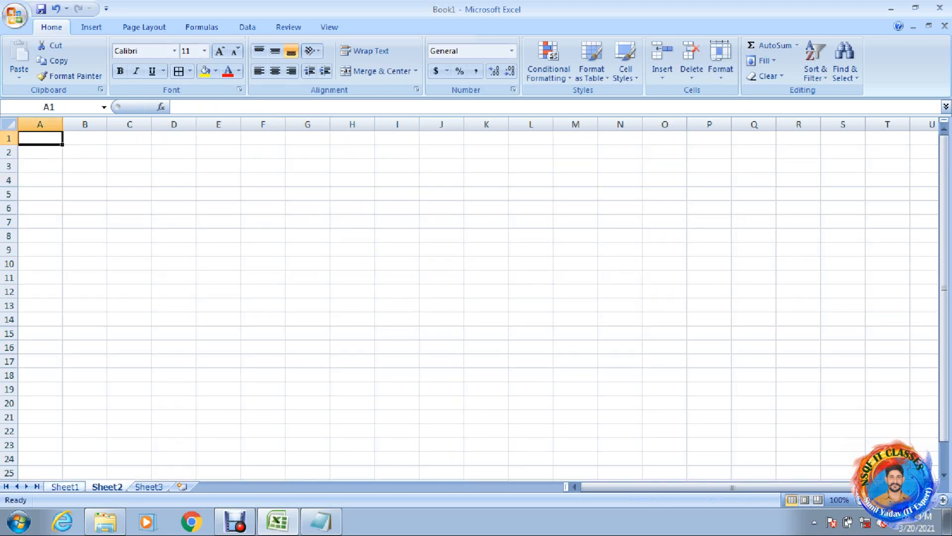
pyautogui.click(65, 486)
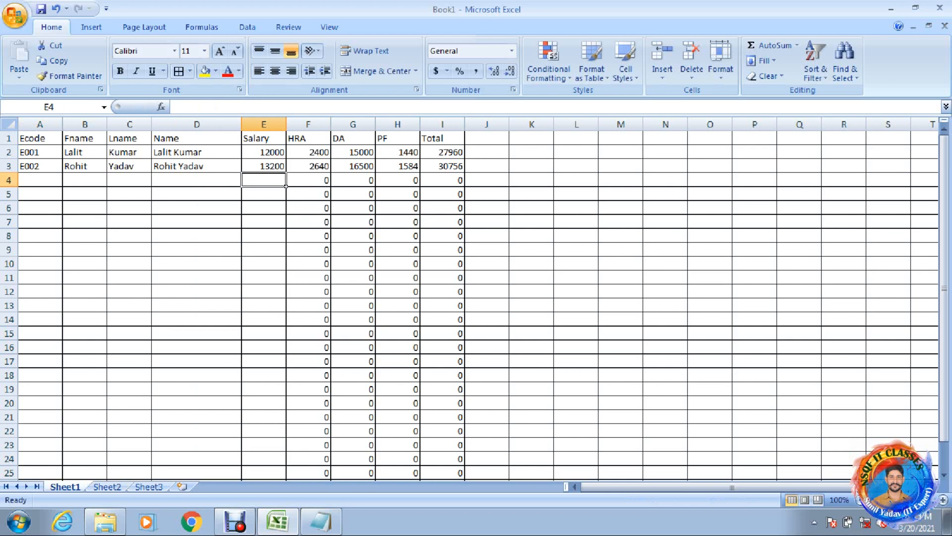
pyautogui.doubleClick(65, 487)
pyautogui.press('BackSpace')
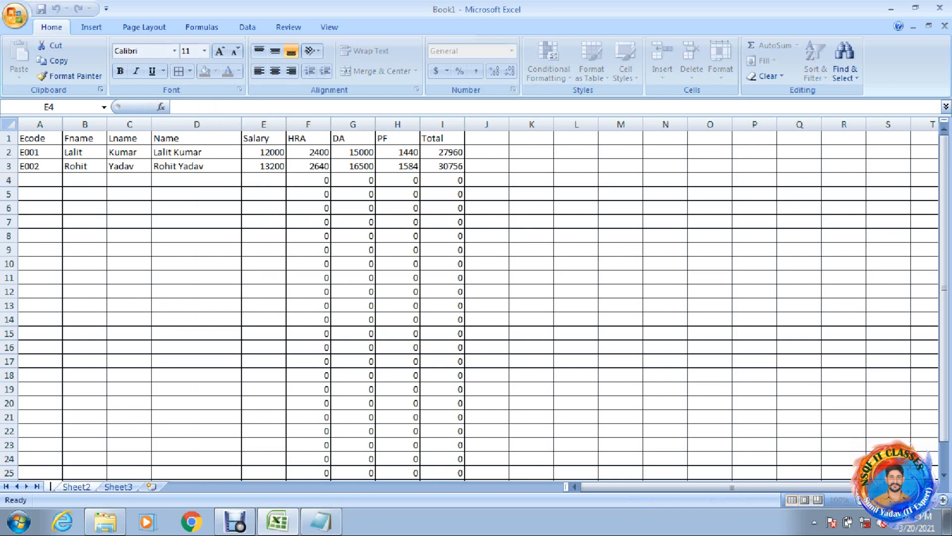
pyautogui.write('Em')
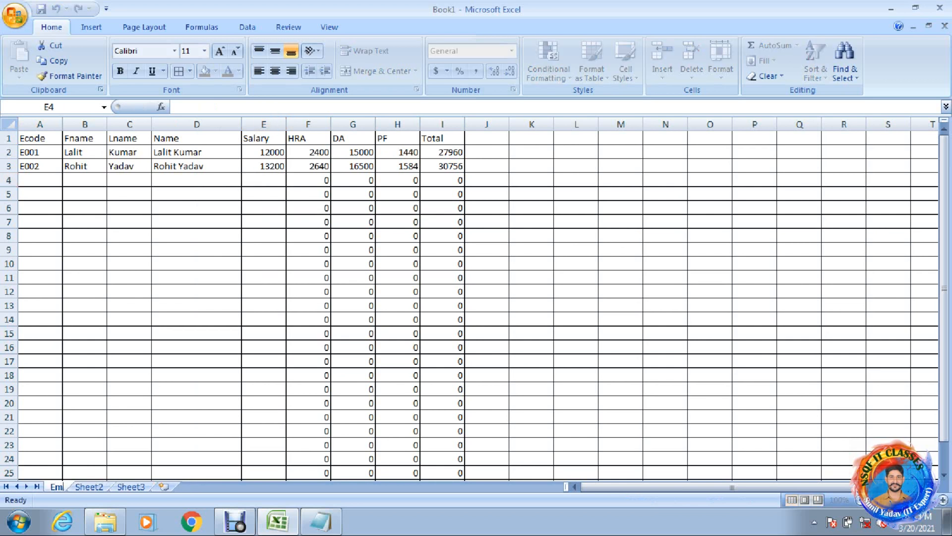
pyautogui.write('ployee')
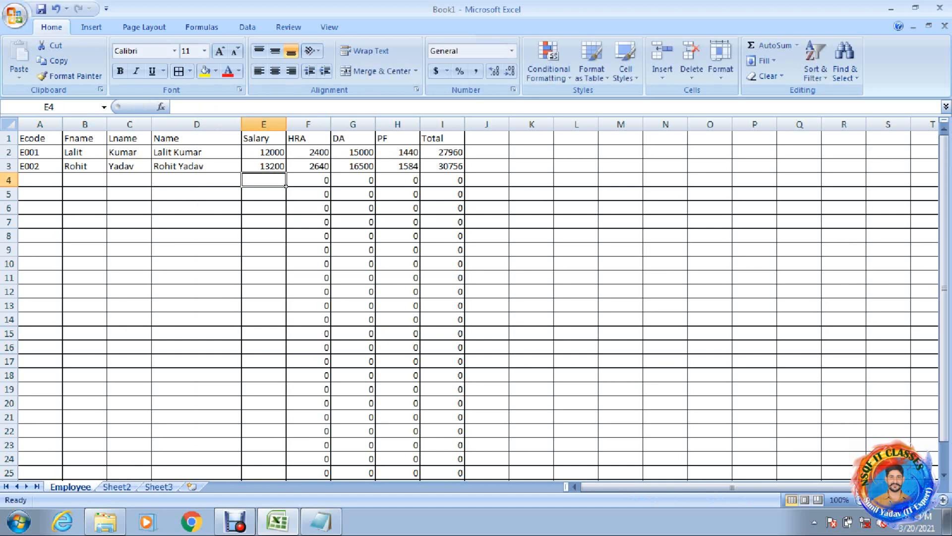
pyautogui.press('Return')
# Step: Rename Sheet2 as School and apply all borders to every cell of that sheet
pyautogui.click(117, 487)
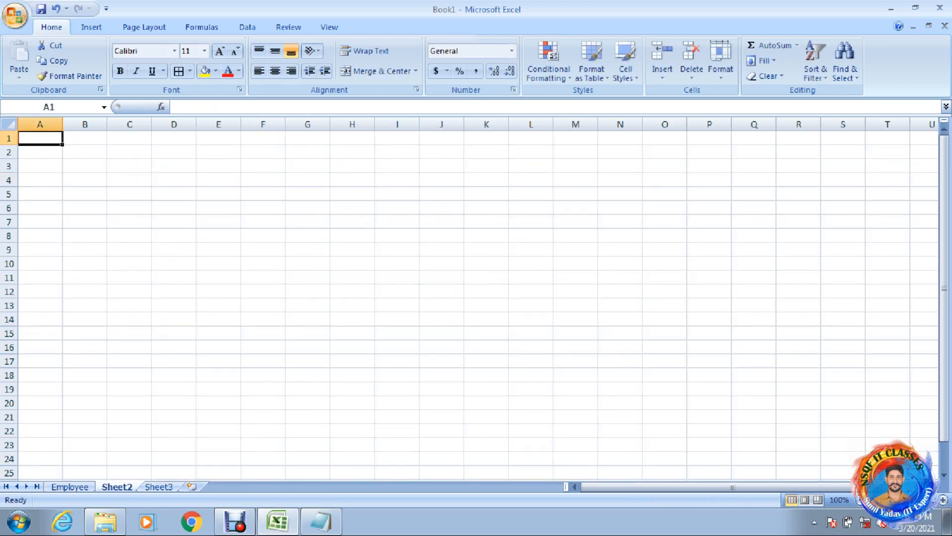
pyautogui.doubleClick(117, 486)
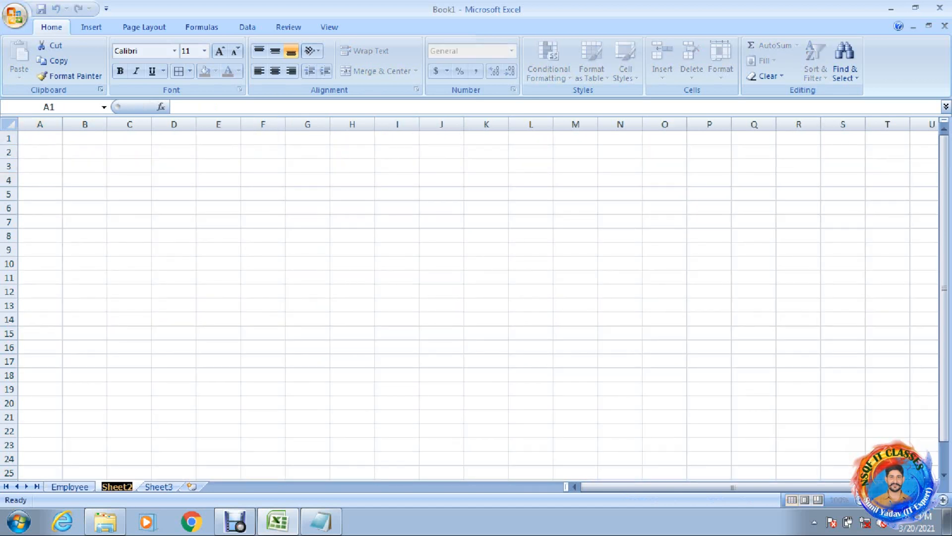
pyautogui.write('School')
pyautogui.press('Return')
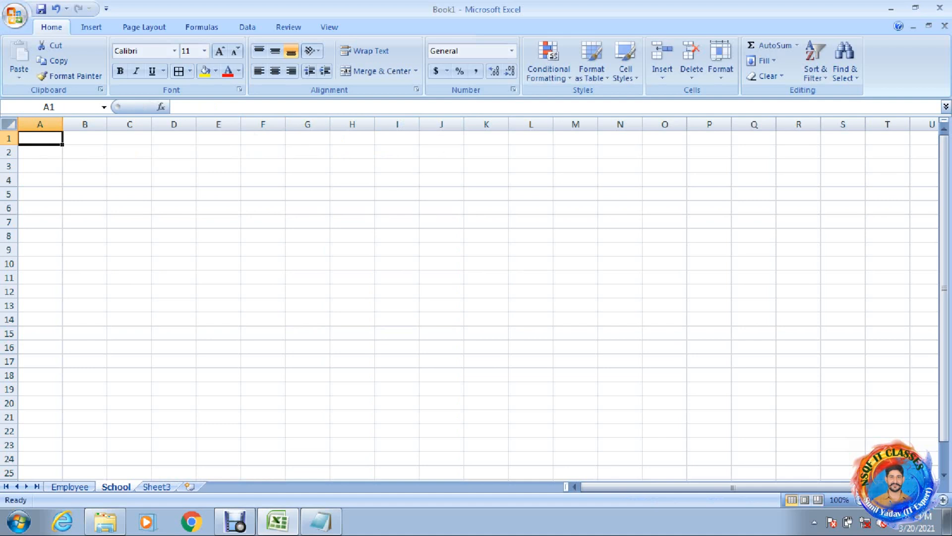
pyautogui.hotkey('ctrl', 'a')
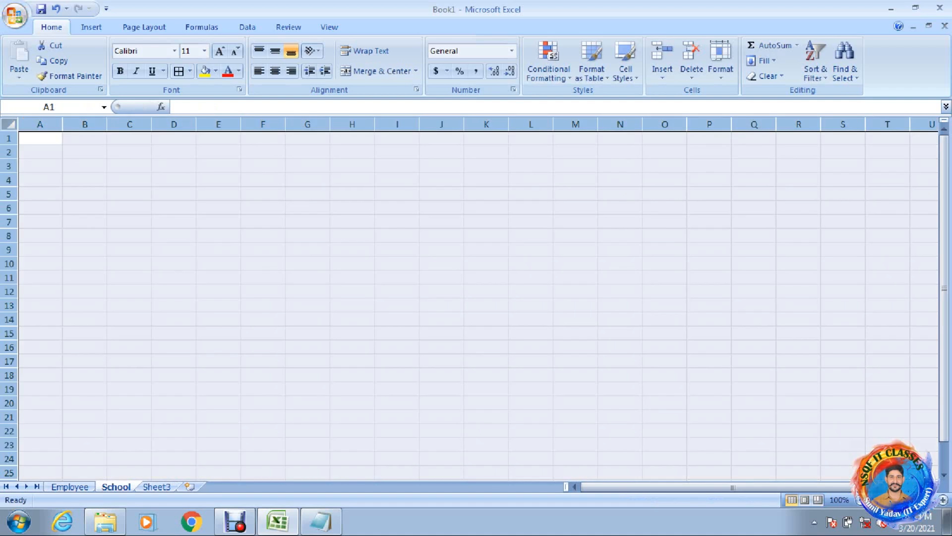
pyautogui.click(178, 71)
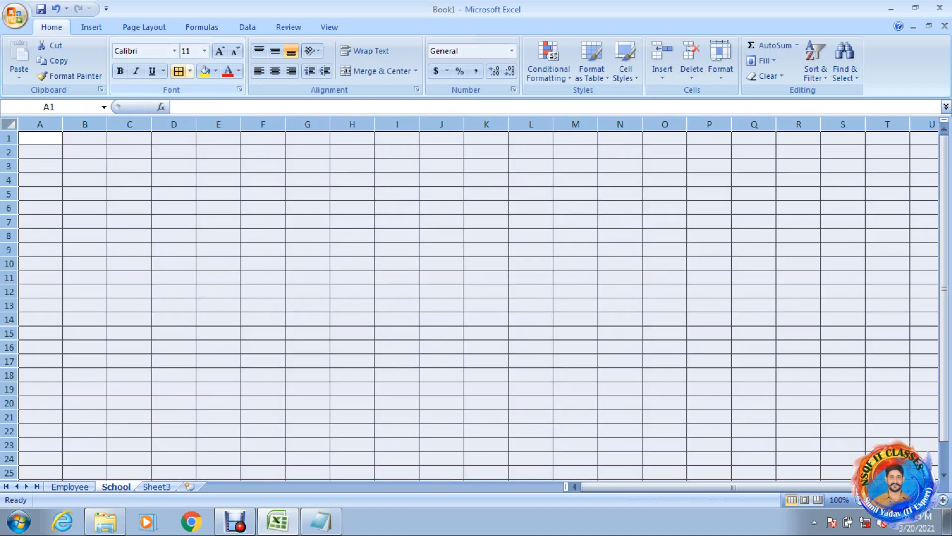
# Step: Enter the headers Rollno, fName and LN in A1:C1 of the School sheet
pyautogui.click(40, 139)
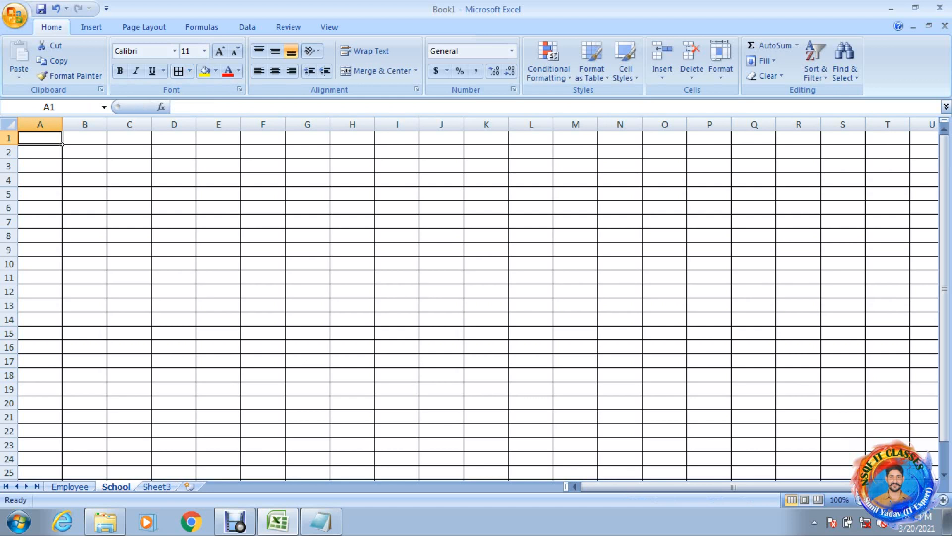
pyautogui.write('Roll')
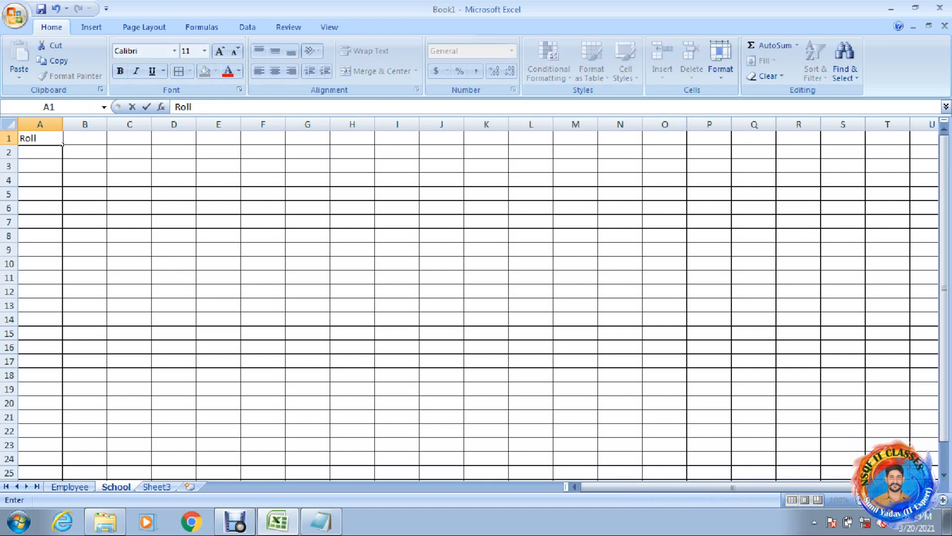
pyautogui.write('n')
pyautogui.write('o')
pyautogui.press('Tab')
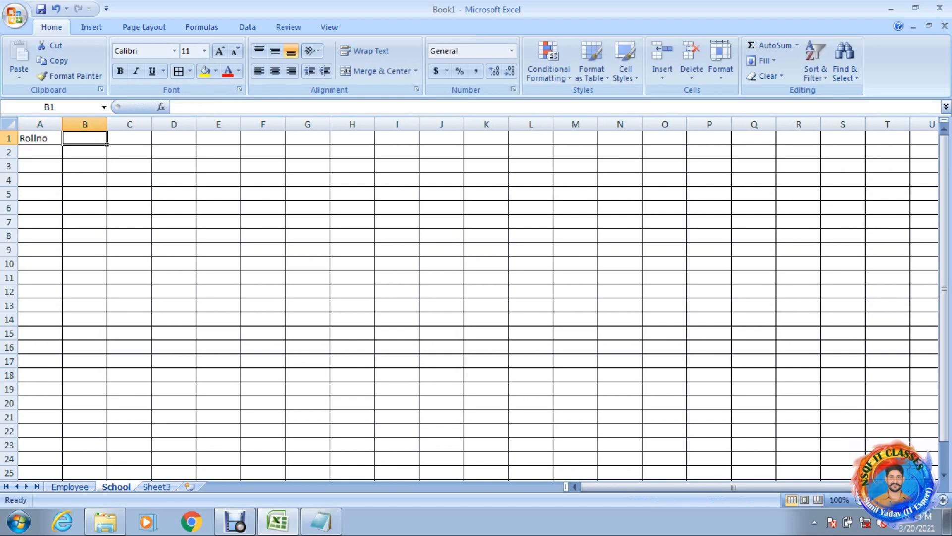
pyautogui.write('fName')
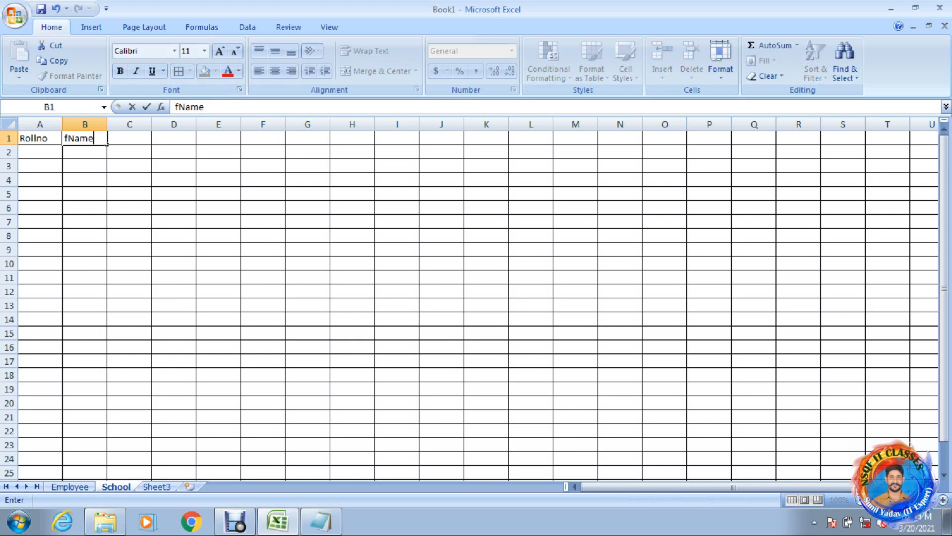
pyautogui.press('Tab')
pyautogui.write('LN')
pyautogui.press('Left')
pyautogui.press('Left')
pyautogui.write('me')
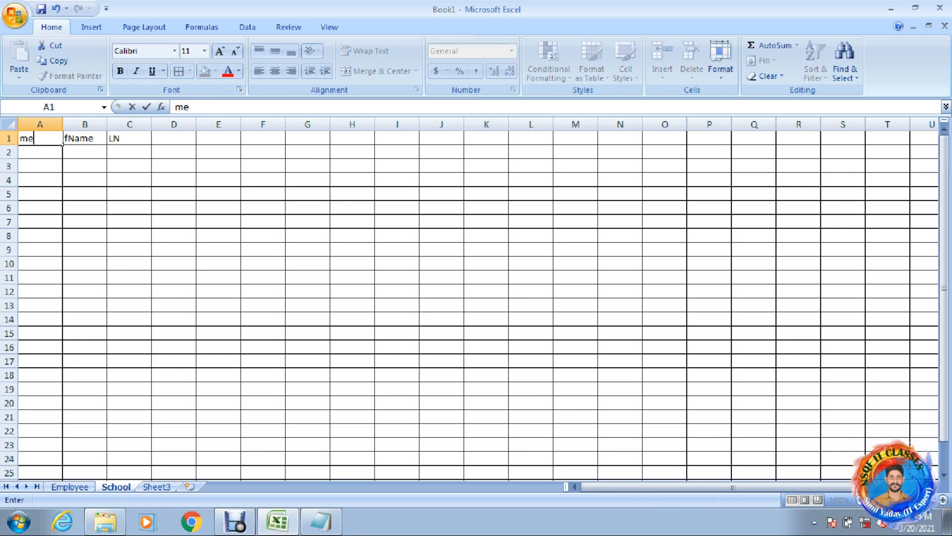
pyautogui.hotkey('ctrl', 'z')
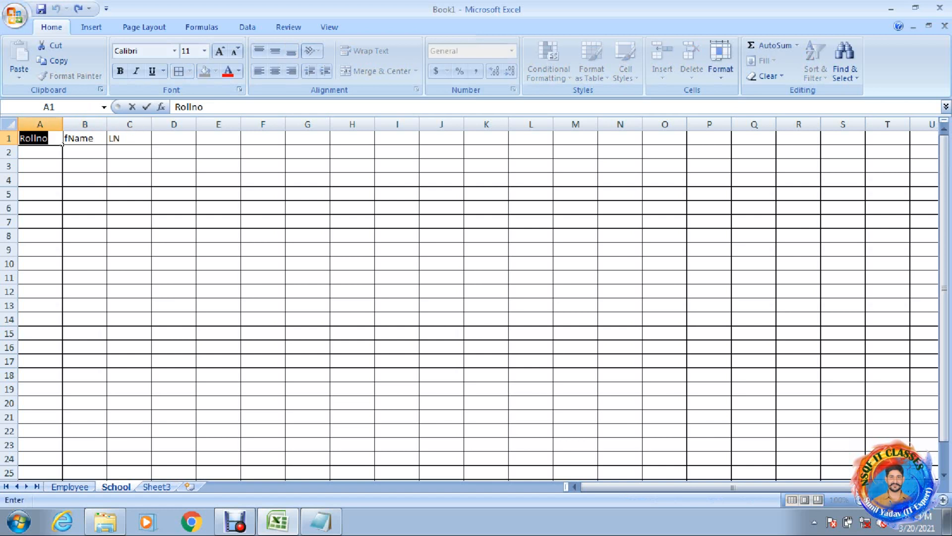
pyautogui.press('Right')
pyautogui.press('Right')
# Step: Change the header in C1 to Lnname and enter the header Name in D1
pyautogui.press('F2')
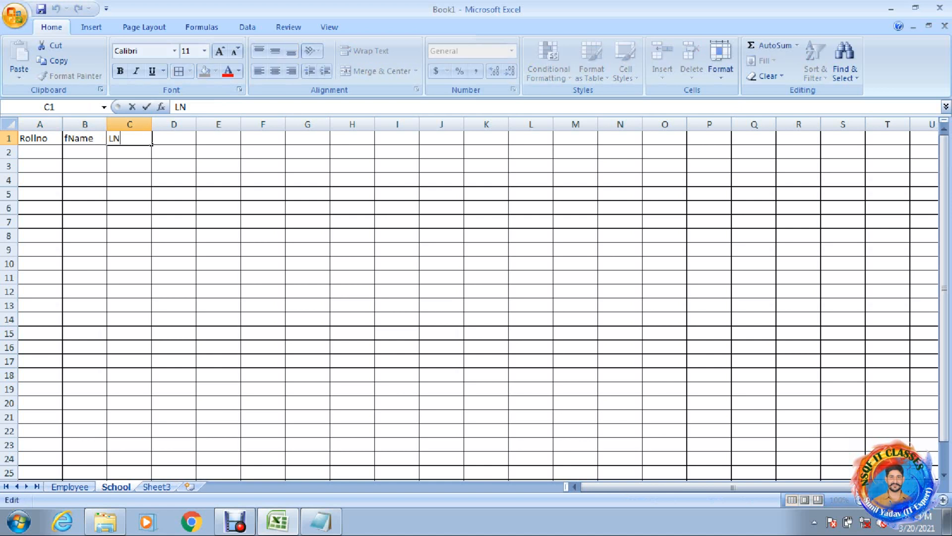
pyautogui.press('BackSpace')
pyautogui.write('nname')
pyautogui.press('Tab')
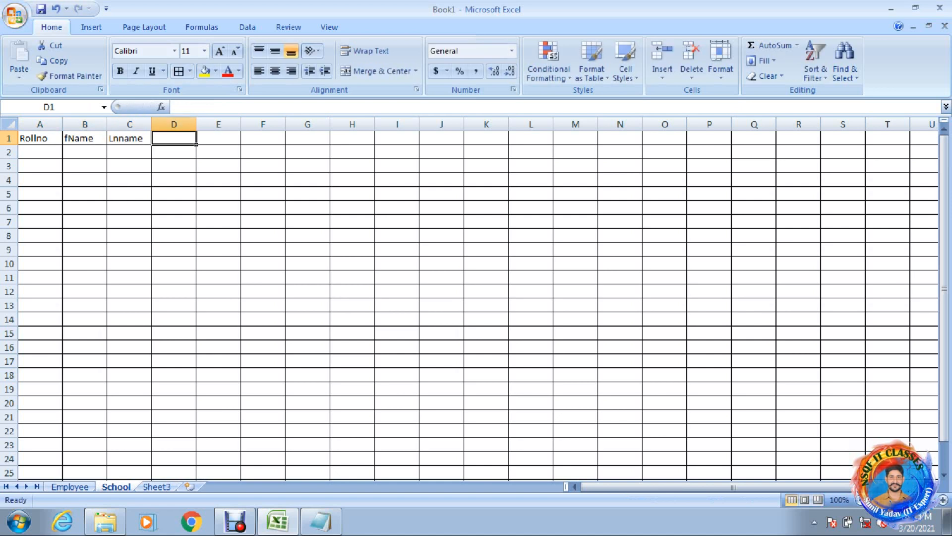
pyautogui.write('Name')
pyautogui.press('Tab')
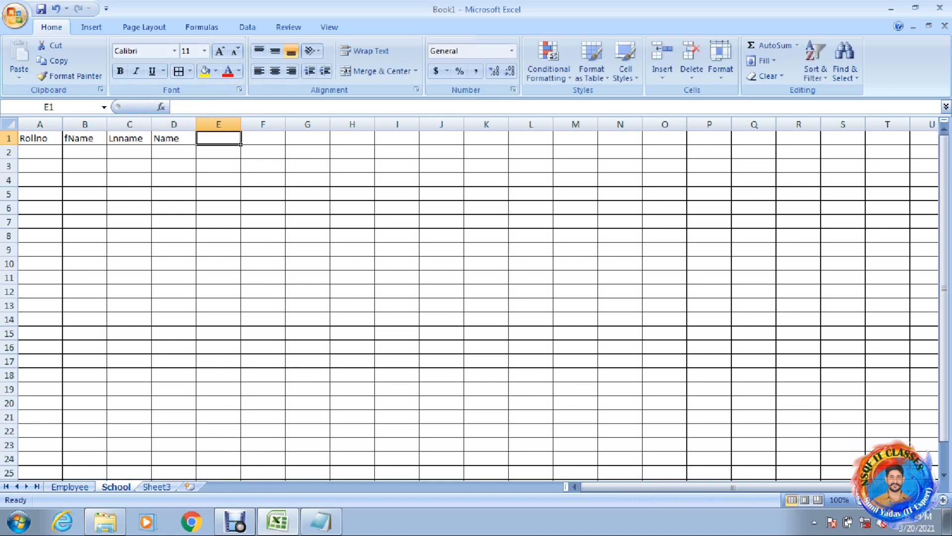
# Step: Enter the subject headers Hindi, English and Math in E1:G1
pyautogui.write('Hindi')
pyautogui.press('Tab')
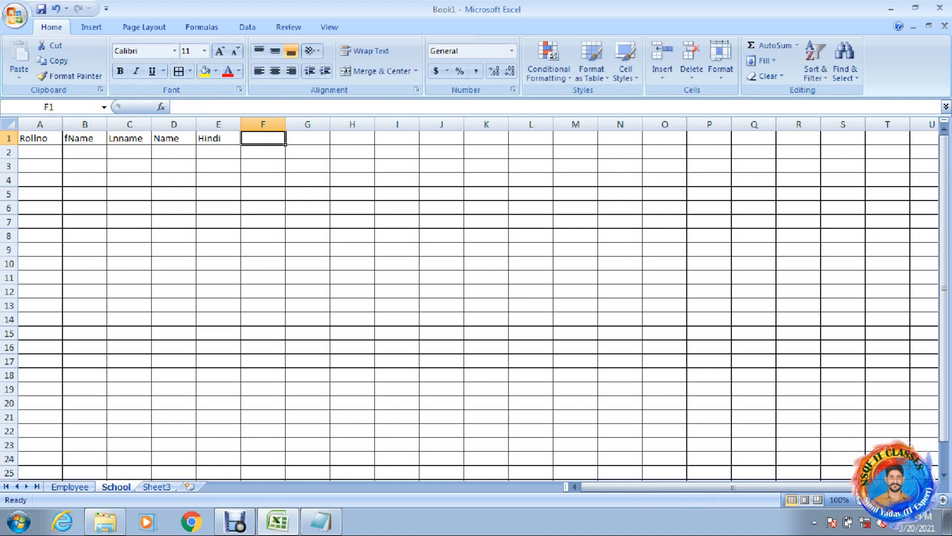
pyautogui.write('Engl')
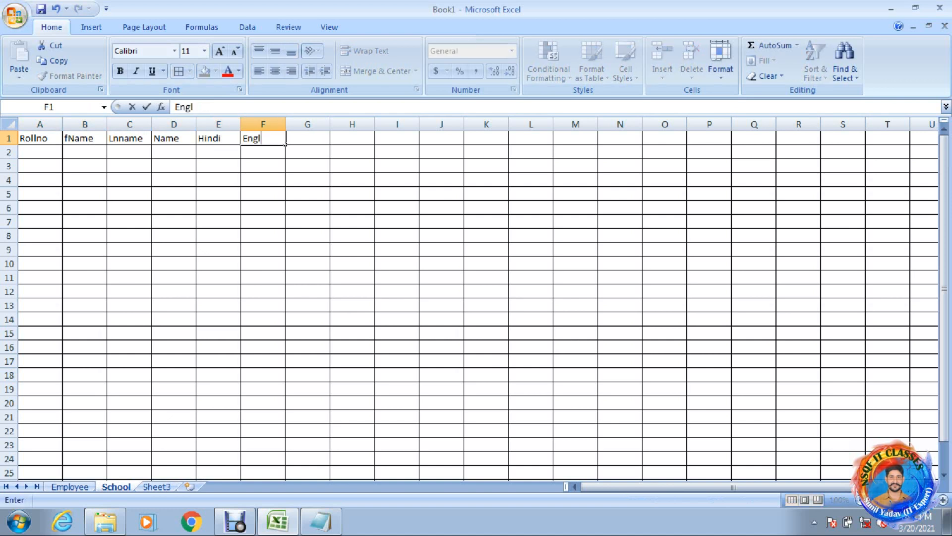
pyautogui.write('ish')
pyautogui.press('Tab')
pyautogui.write('M')
pyautogui.hotkey('shift', 'Home')
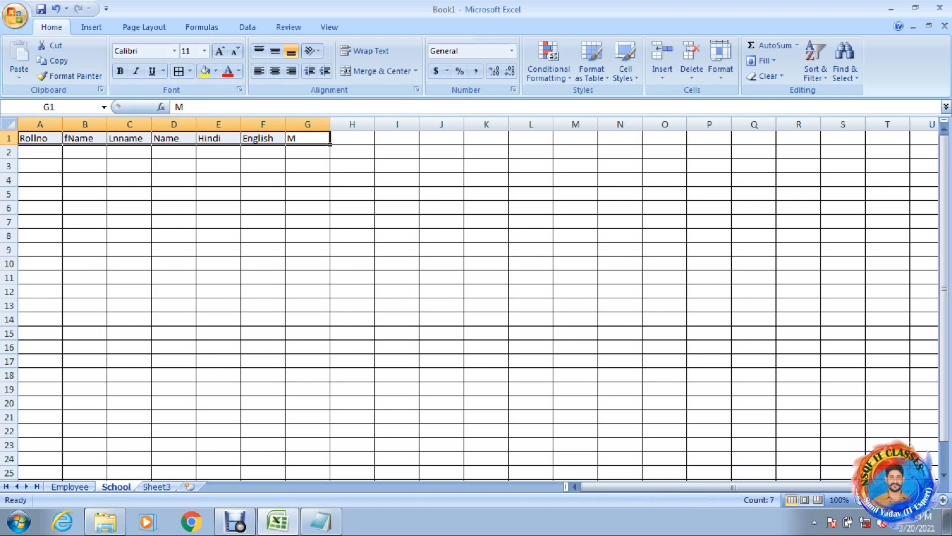
pyautogui.click(307, 138)
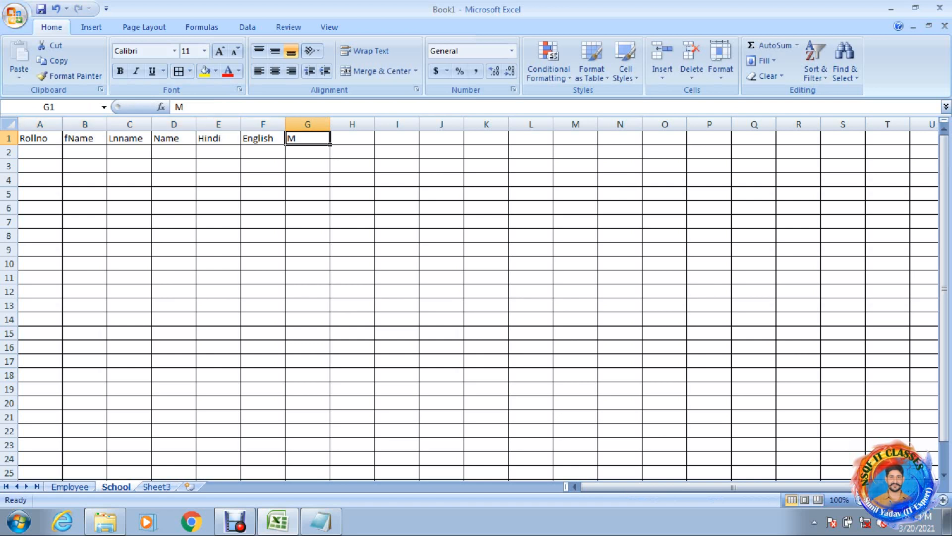
pyautogui.write('Math')
pyautogui.press('Tab')
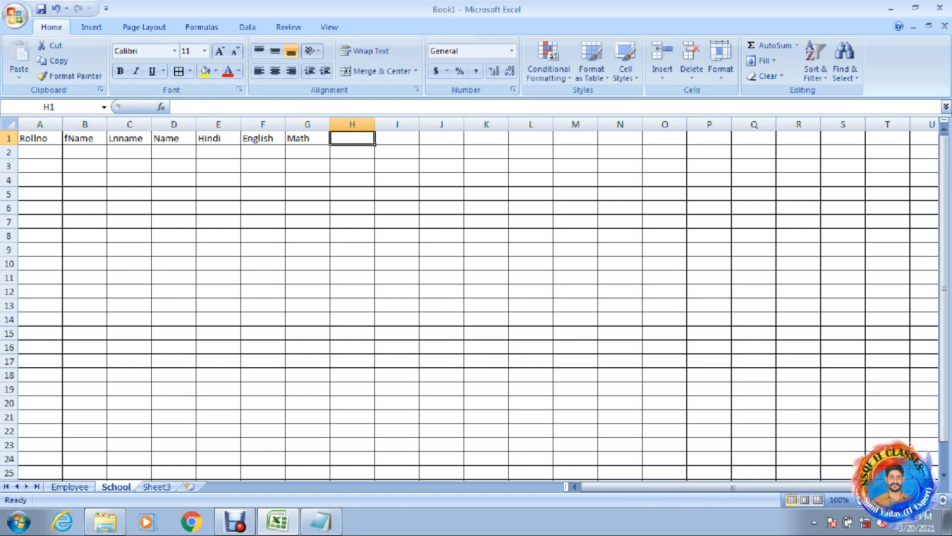
# Step: Enter the headers Science in H1 and Total in I1
pyautogui.write('Scine')
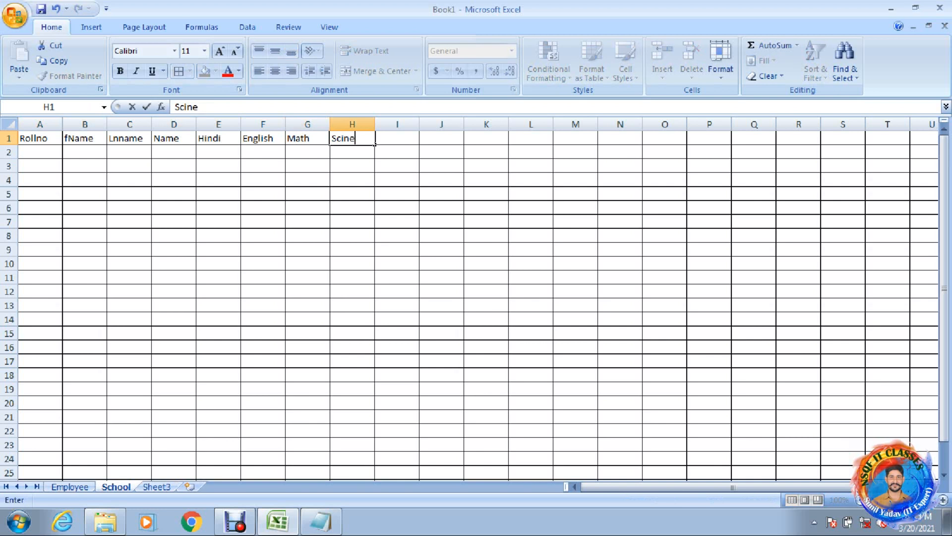
pyautogui.press('BackSpace')
pyautogui.press('BackSpace')
pyautogui.write('ence')
pyautogui.press('Tab')
pyautogui.write('Tota')
pyautogui.press('Left')
pyautogui.press('Left')
pyautogui.press('F2')
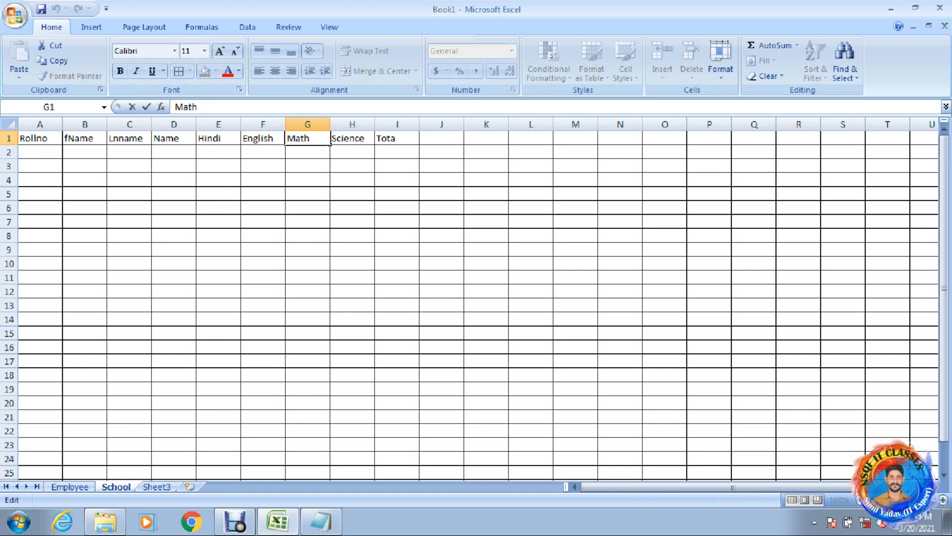
pyautogui.doubleClick(404, 139)
pyautogui.write('l')
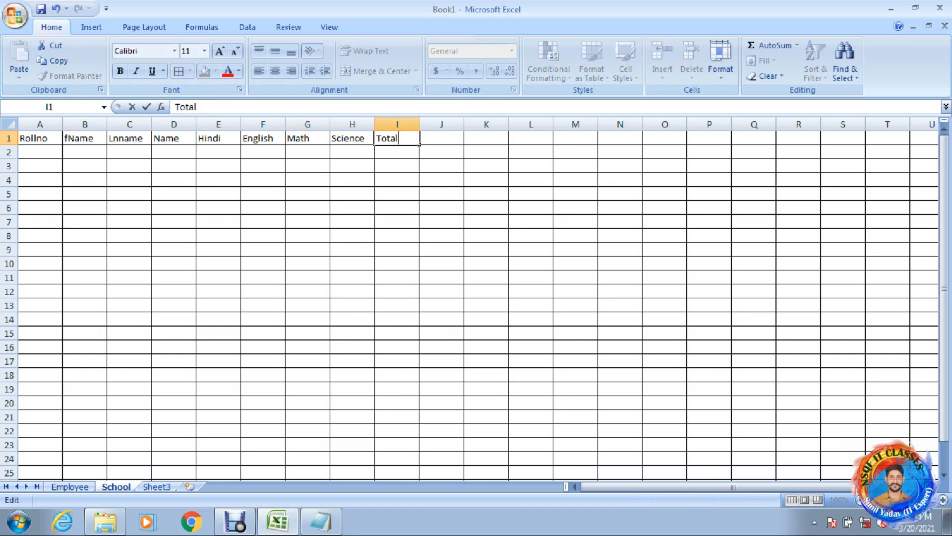
pyautogui.press('Return')
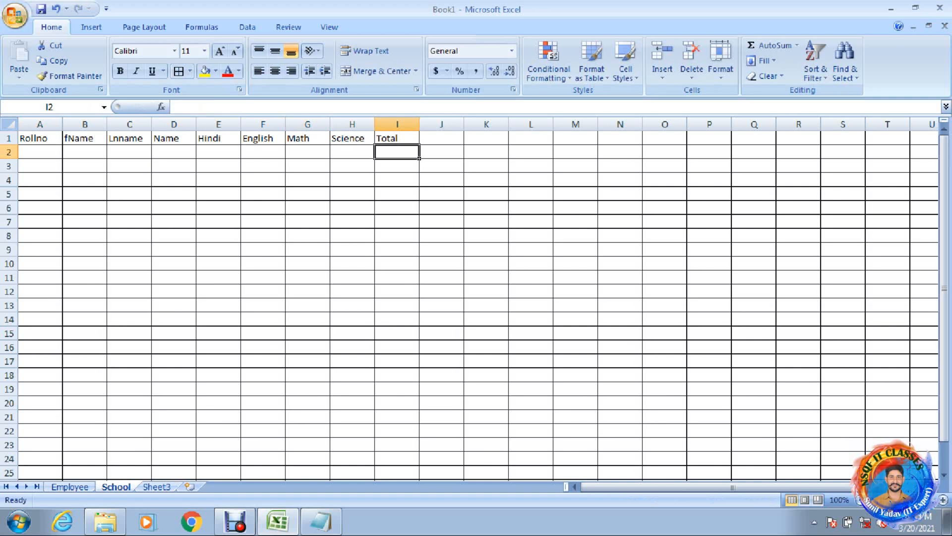
# Step: Join first and last name with a space between them in D2 using the formula =B2&" "&C2
pyautogui.click(173, 152)
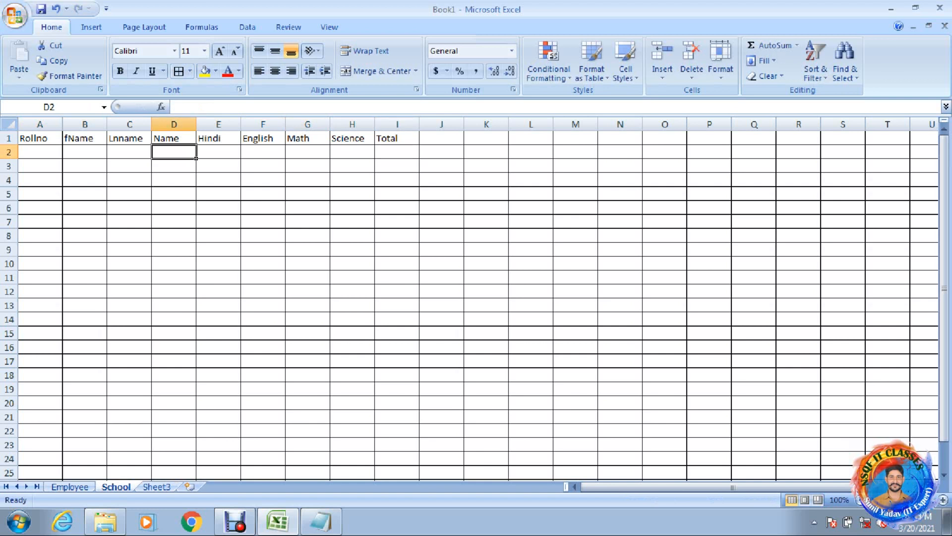
pyautogui.write('=')
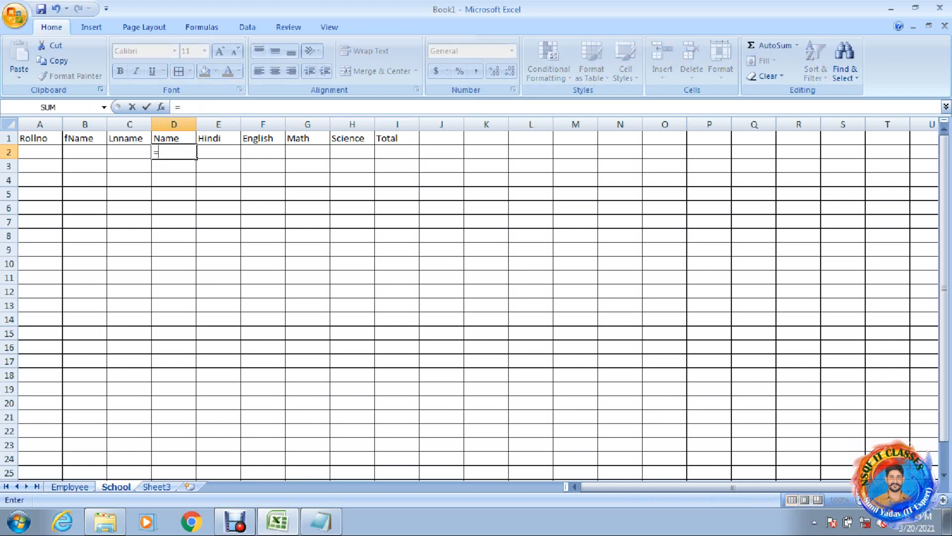
pyautogui.press('Left')
pyautogui.press('Left')
pyautogui.write('&"')
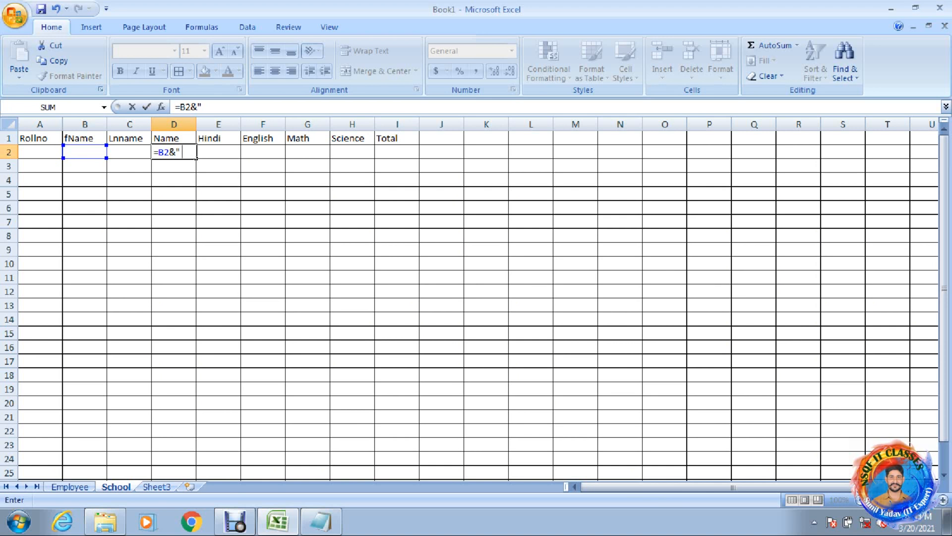
pyautogui.write(' "&C2')
pyautogui.press('Return')
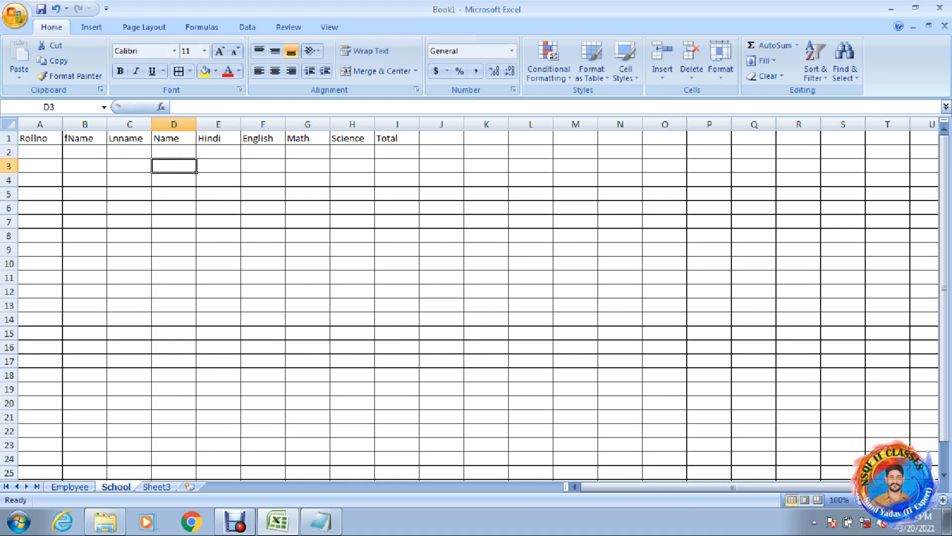
pyautogui.press('Up')
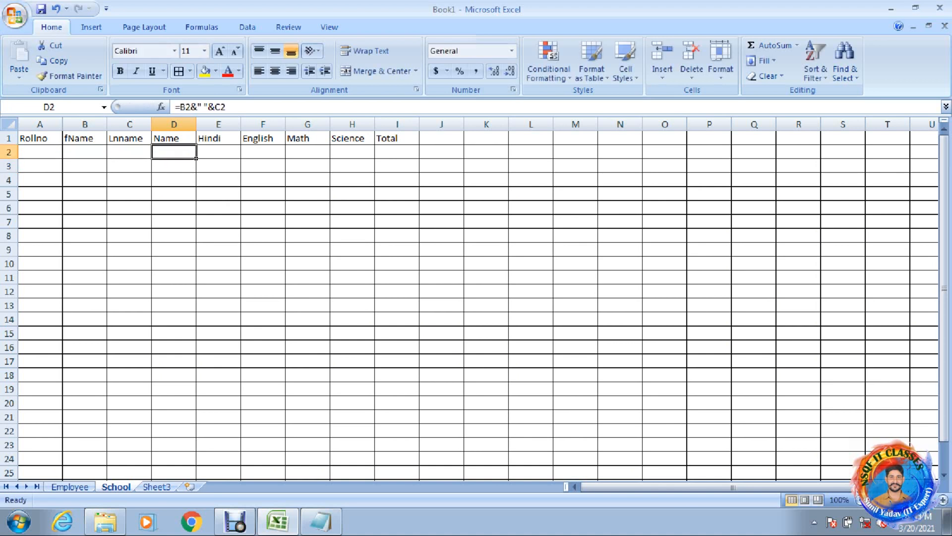
# Step: Add data validation to the marks cells E2:H25 allowing only whole numbers between 0 and 30
pyautogui.press('Right')
pyautogui.press('Right')
pyautogui.press('Right')
pyautogui.press('Right')
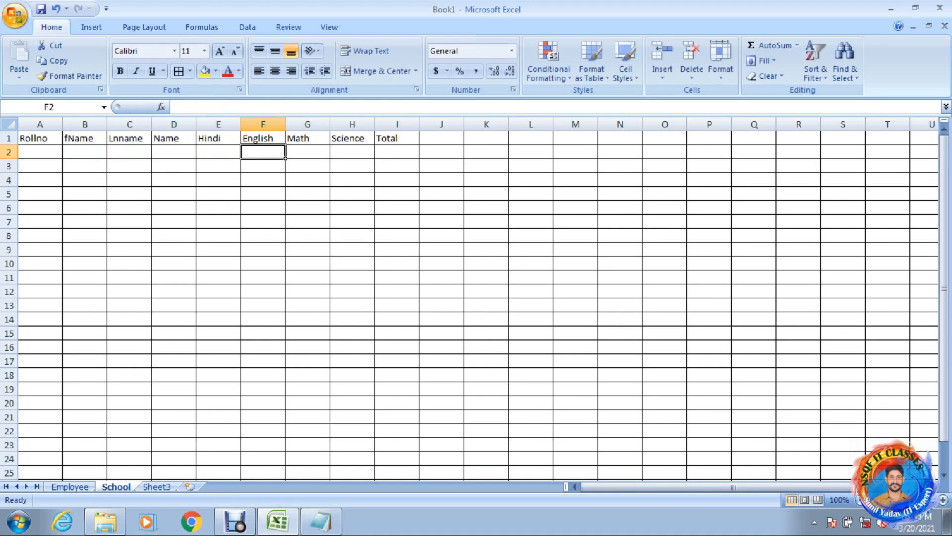
pyautogui.press('Up')
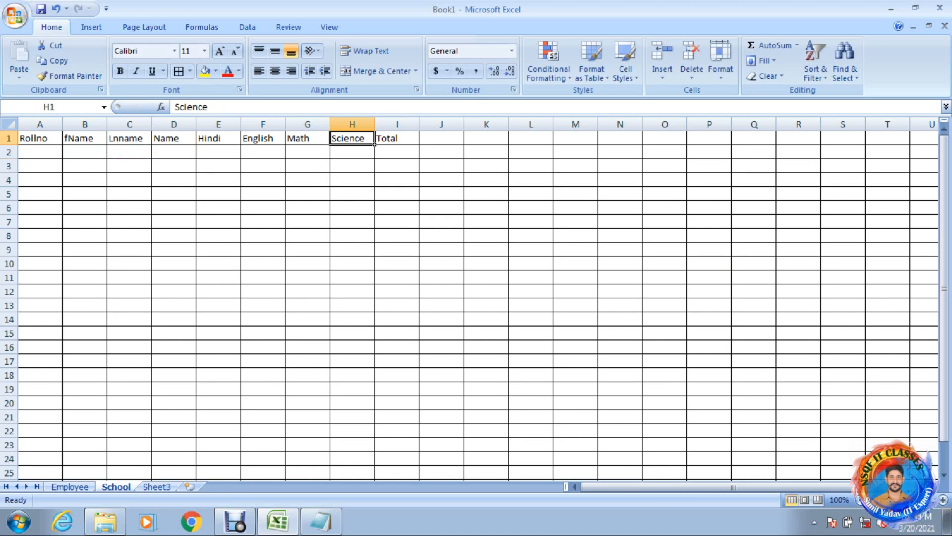
pyautogui.press('Down')
pyautogui.press('Left')
pyautogui.press('Left')
pyautogui.press('Left')
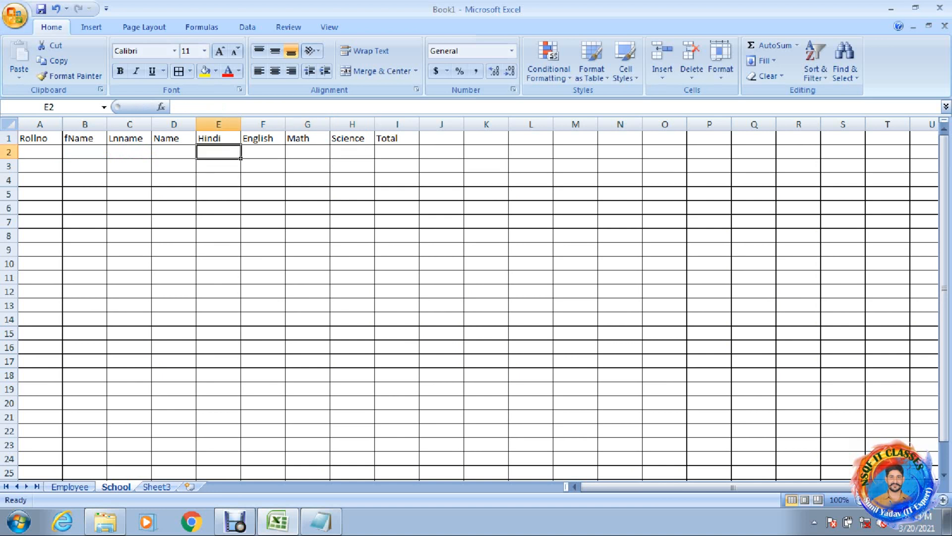
pyautogui.hotkey('shift', 'Right')
pyautogui.hotkey('shift', 'Right')
pyautogui.hotkey('shift', 'Right')
pyautogui.hotkey('shift', 'Down')
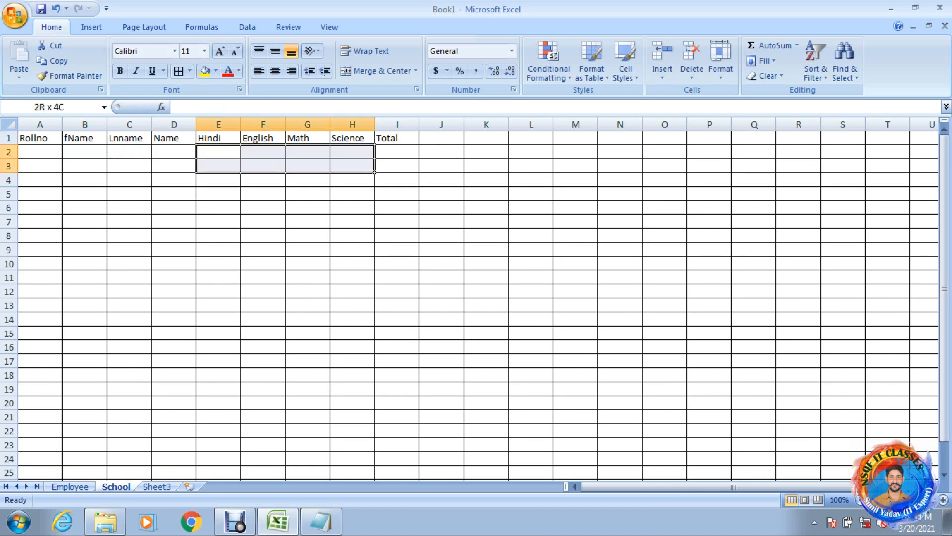
pyautogui.hotkey('shift', 'Down')
pyautogui.hotkey('shift', 'Down')
pyautogui.hotkey('shift', 'Down')
pyautogui.hotkey('shift', 'Down')
pyautogui.hotkey('shift', 'Down')
pyautogui.hotkey('shift', 'Down')
pyautogui.hotkey('shift', 'Down')
pyautogui.hotkey('shift', 'Down')
pyautogui.hotkey('shift', 'Down')
pyautogui.hotkey('shift', 'Down')
pyautogui.hotkey('shift', 'Down')
pyautogui.hotkey('shift', 'Down')
pyautogui.hotkey('shift', 'Down')
pyautogui.hotkey('shift', 'Down')
pyautogui.hotkey('shift', 'Down')
pyautogui.hotkey('shift', 'Down')
pyautogui.hotkey('shift', 'Down')
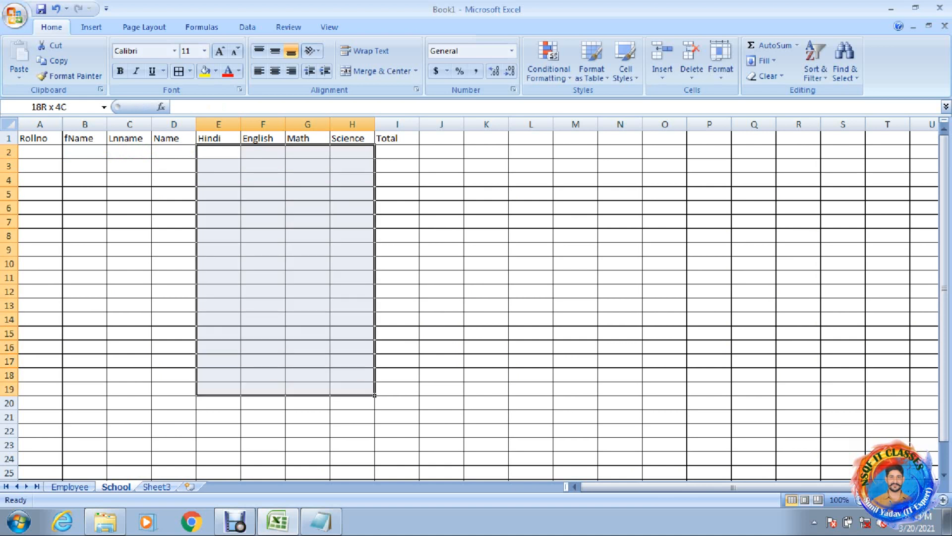
pyautogui.hotkey('shift', 'Down')
pyautogui.hotkey('shift', 'Down')
pyautogui.hotkey('shift', 'Down')
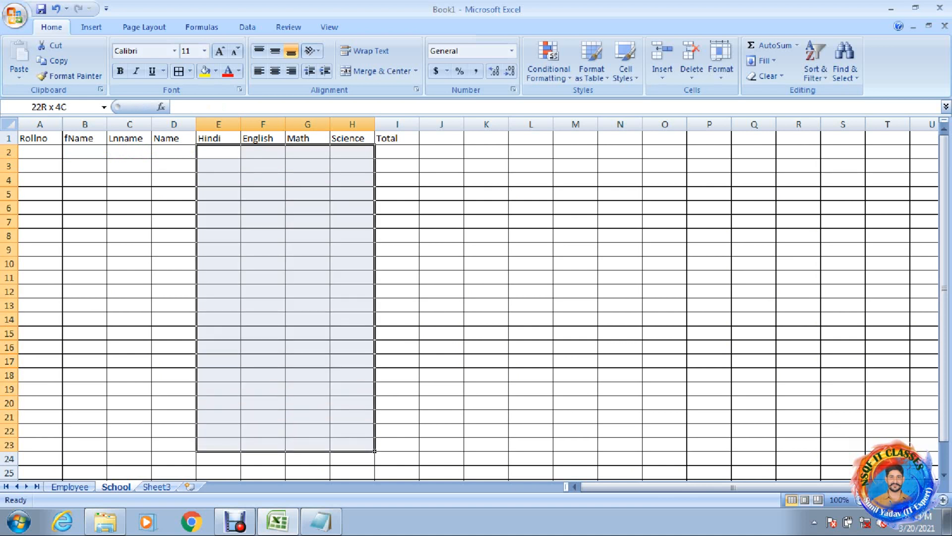
pyautogui.hotkey('shift', 'Down')
pyautogui.hotkey('shift', 'Down')
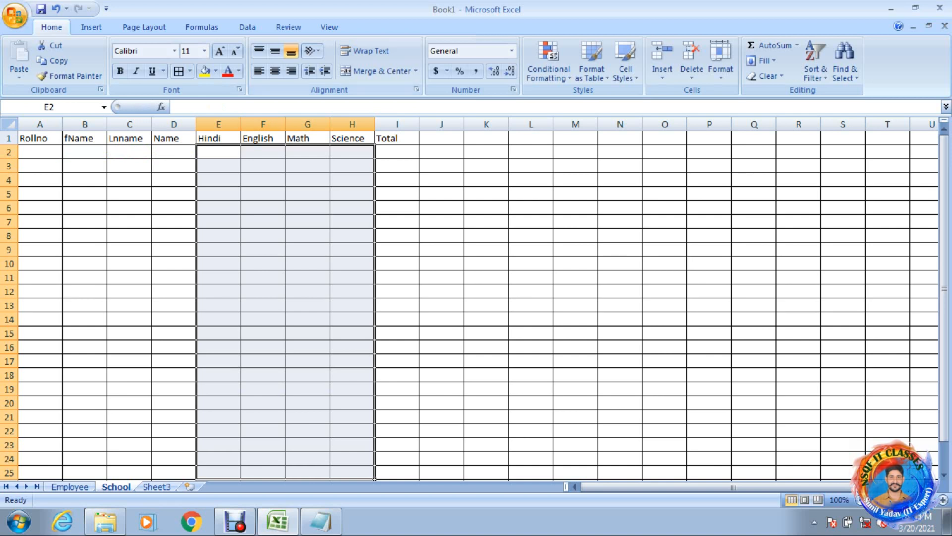
pyautogui.click(247, 27)
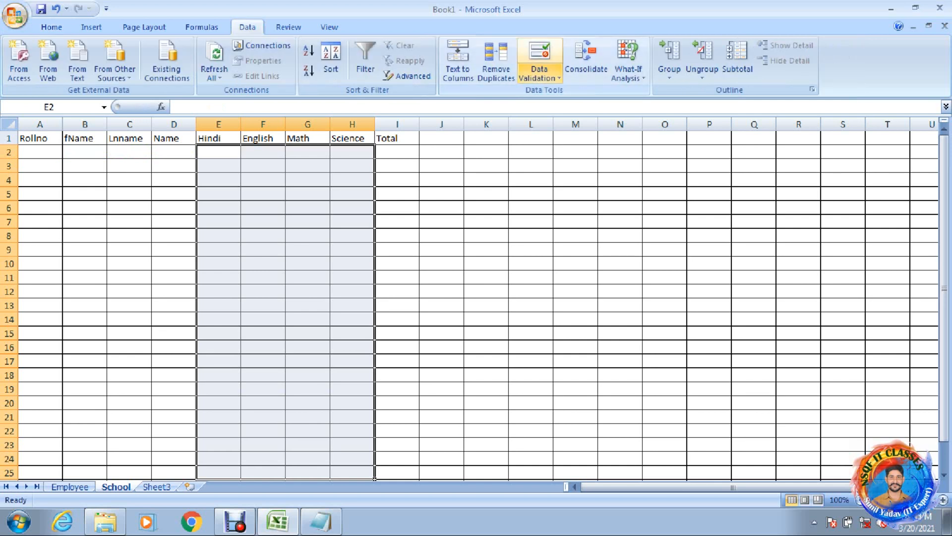
pyautogui.click(539, 75)
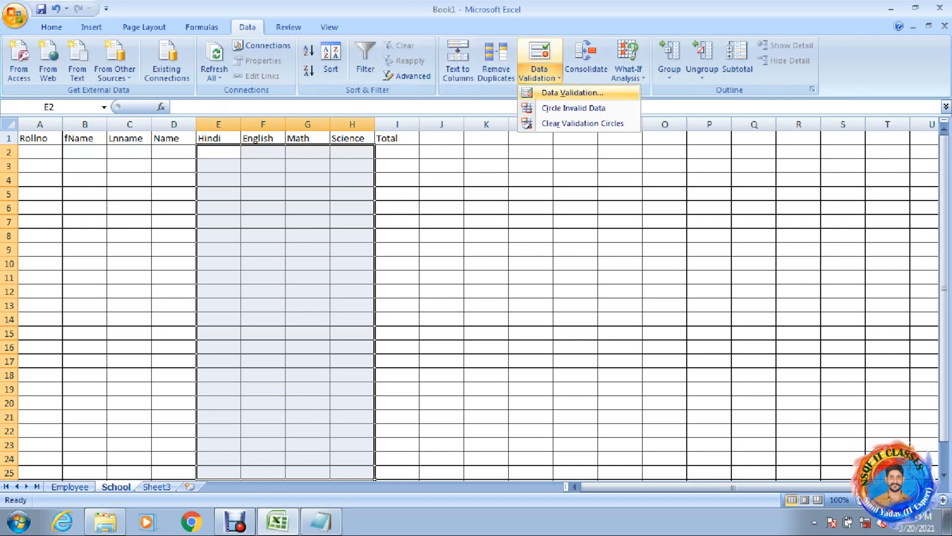
pyautogui.click(571, 92)
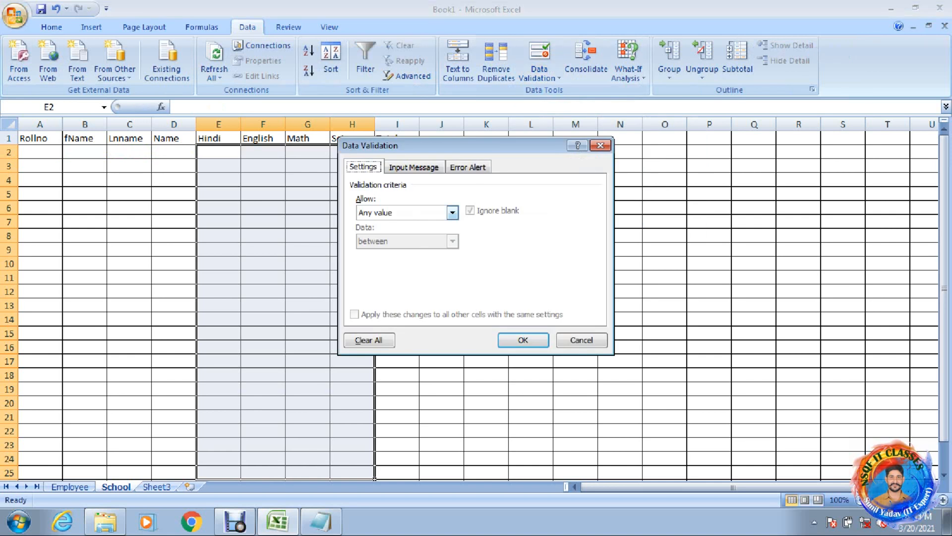
pyautogui.click(452, 213)
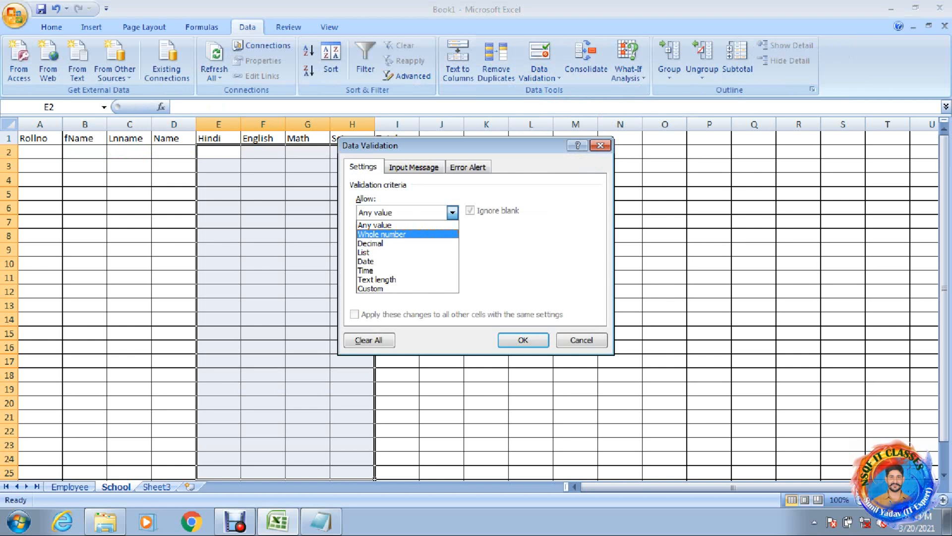
pyautogui.click(396, 235)
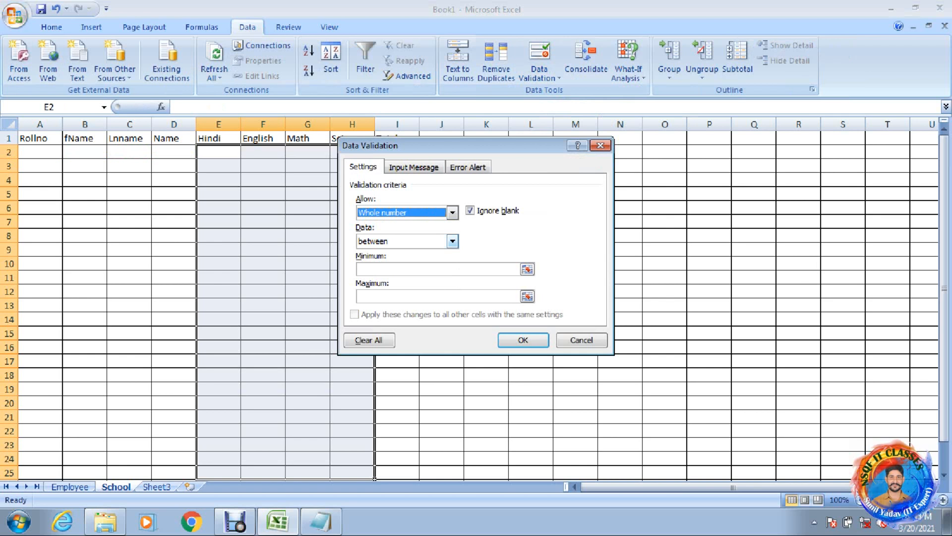
pyautogui.click(437, 269)
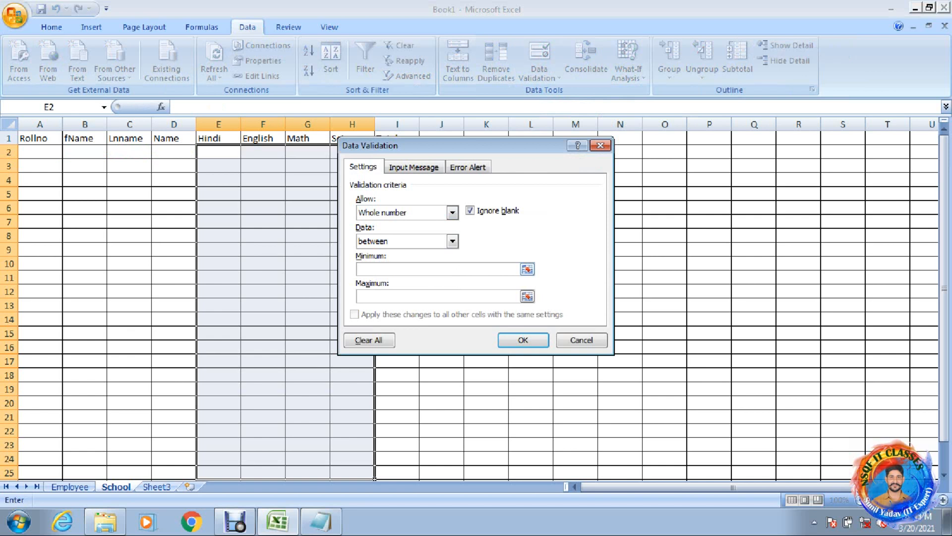
pyautogui.write('0')
pyautogui.press('Tab')
pyautogui.write('30')
# Step: Set the validation's error message to "Pls Enter Value between 0 to 30" and apply the rule
pyautogui.click(468, 167)
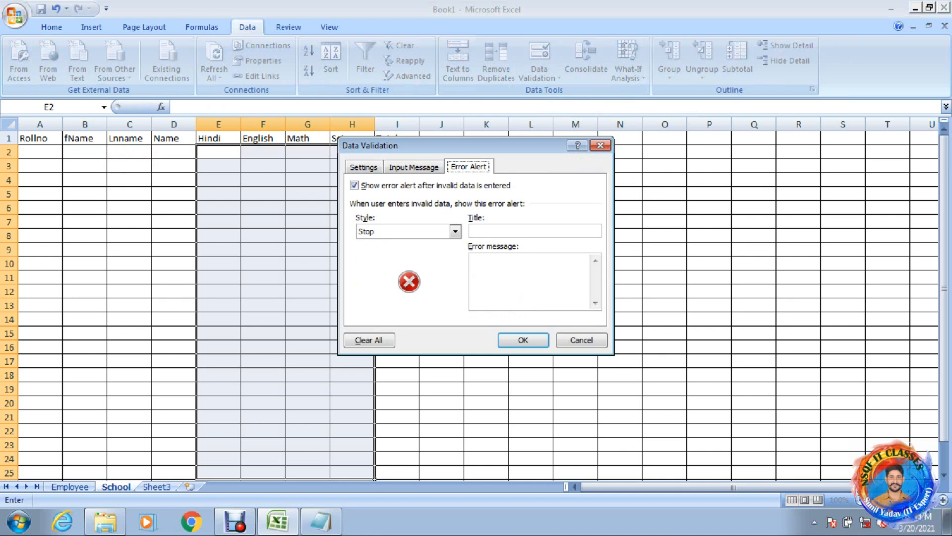
pyautogui.click(501, 271)
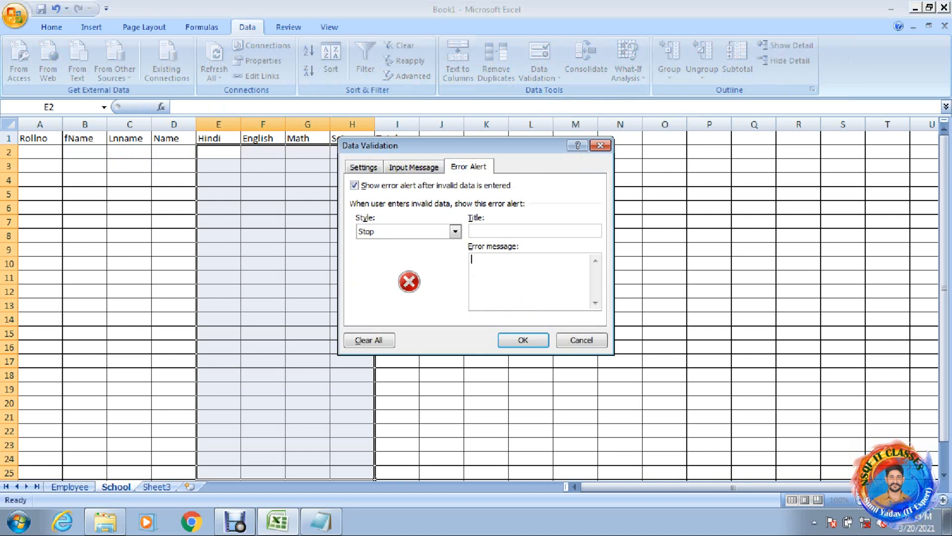
pyautogui.write('Pls Enter Value between ')
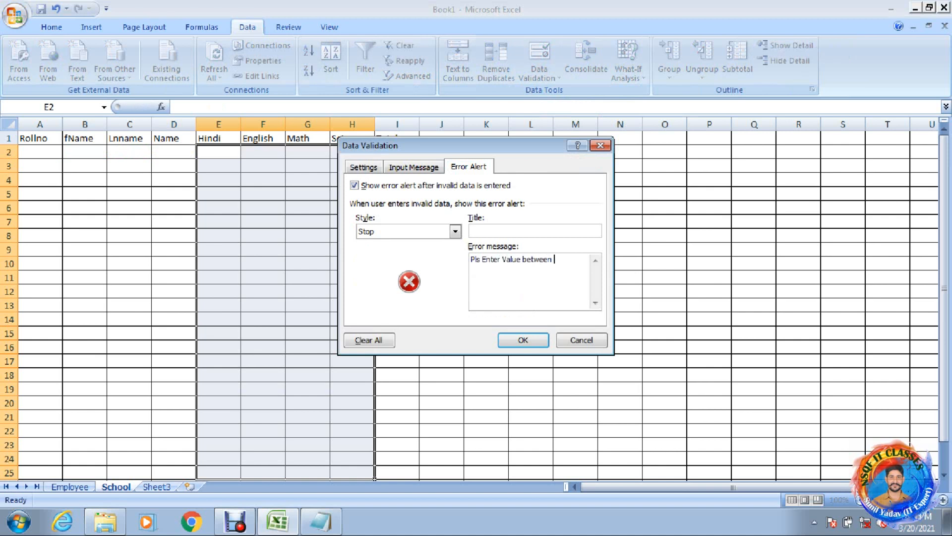
pyautogui.write('0 tto 30')
pyautogui.press('BackSpace')
pyautogui.click(523, 340)
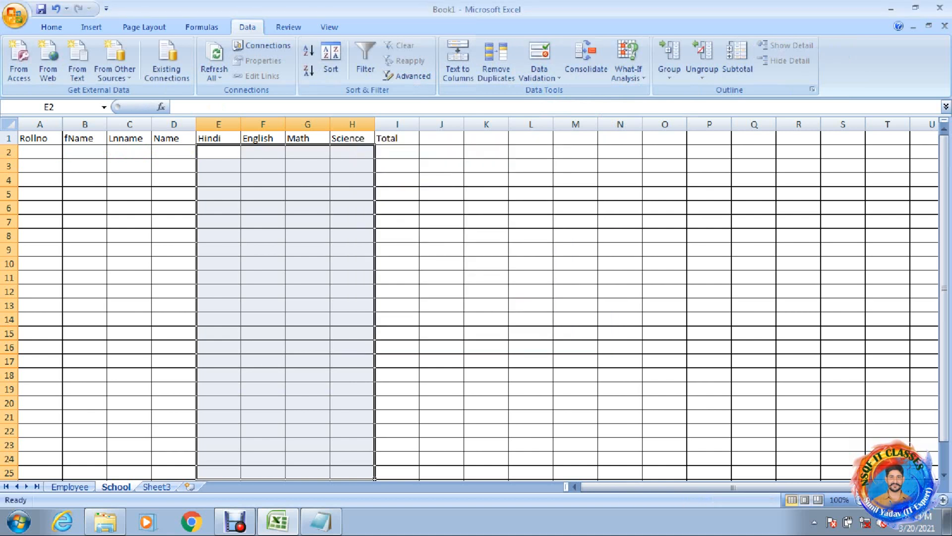
# Step: Add up the four subject marks in I2 with the formula =E2+F2+G2+H2
pyautogui.click(396, 152)
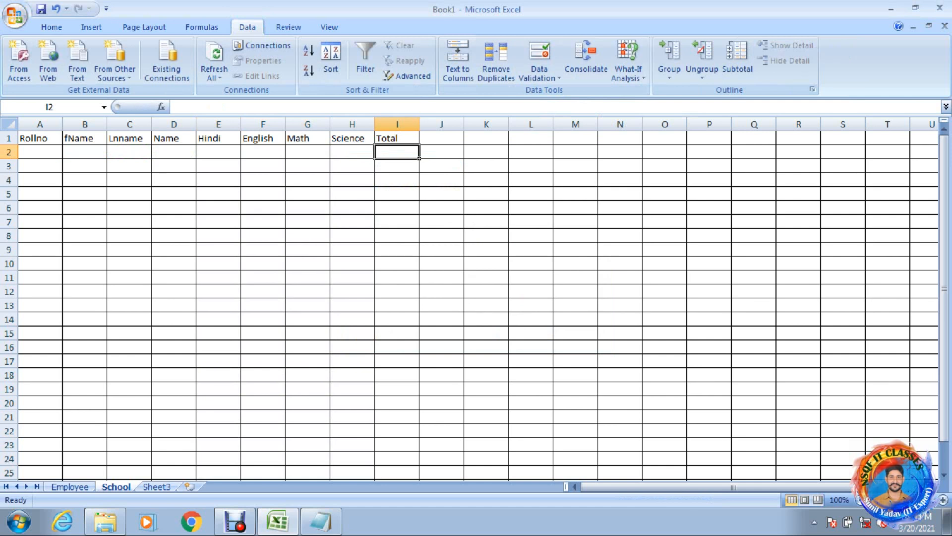
pyautogui.press('Left')
pyautogui.press('Left')
pyautogui.press('Left')
pyautogui.press('Left')
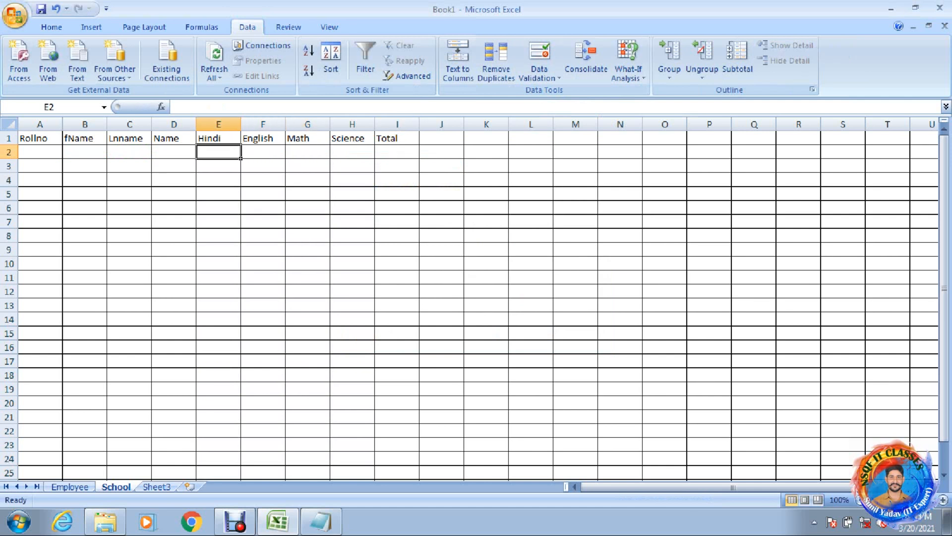
pyautogui.press('Right')
pyautogui.press('Right')
pyautogui.press('Right')
pyautogui.press('Right')
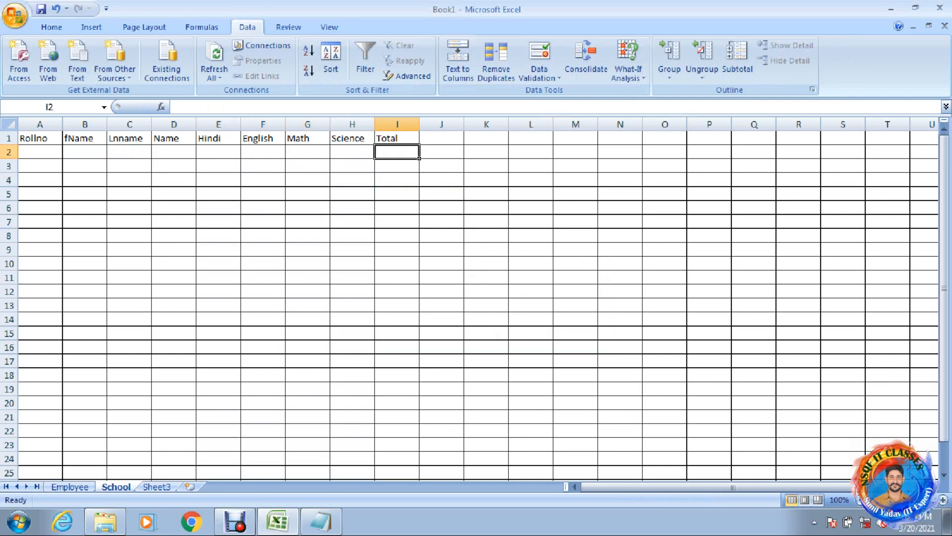
pyautogui.write('=')
pyautogui.press('Left')
pyautogui.press('Left')
pyautogui.press('Left')
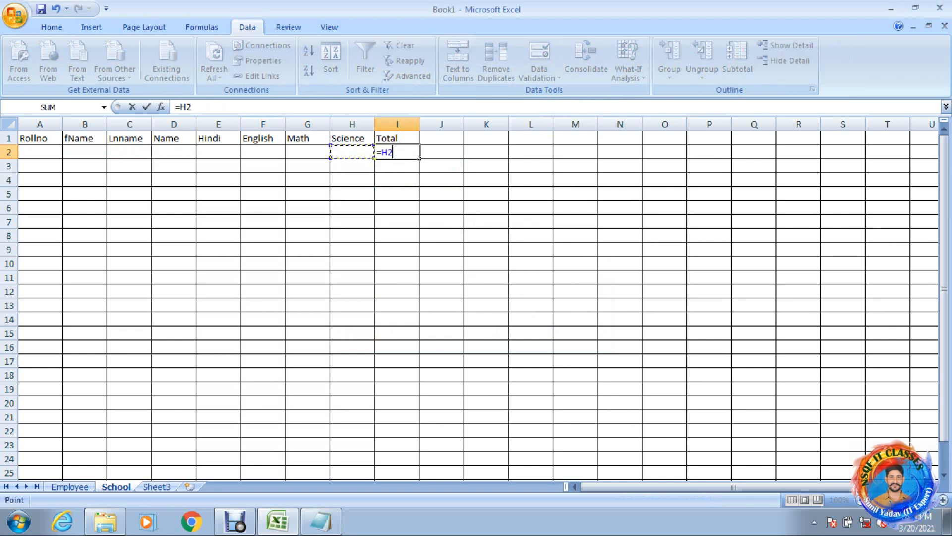
pyautogui.press('Left')
pyautogui.write('+')
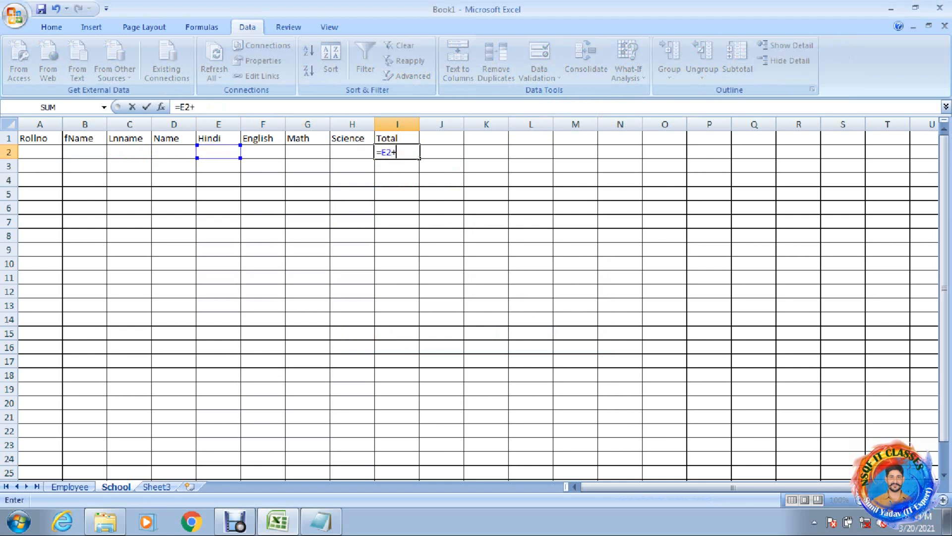
pyautogui.press('Left')
pyautogui.press('Left')
pyautogui.press('Left')
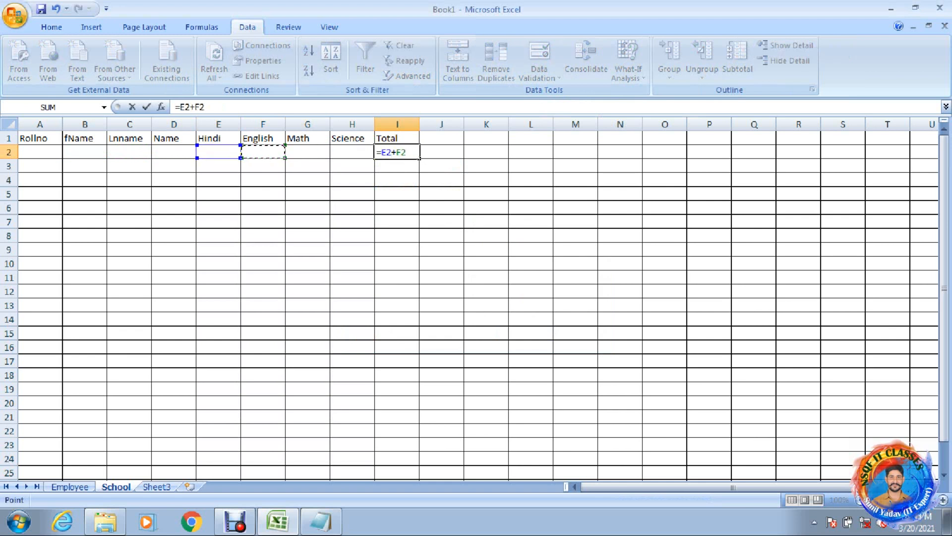
pyautogui.write('+')
pyautogui.press('Left')
pyautogui.press('Left')
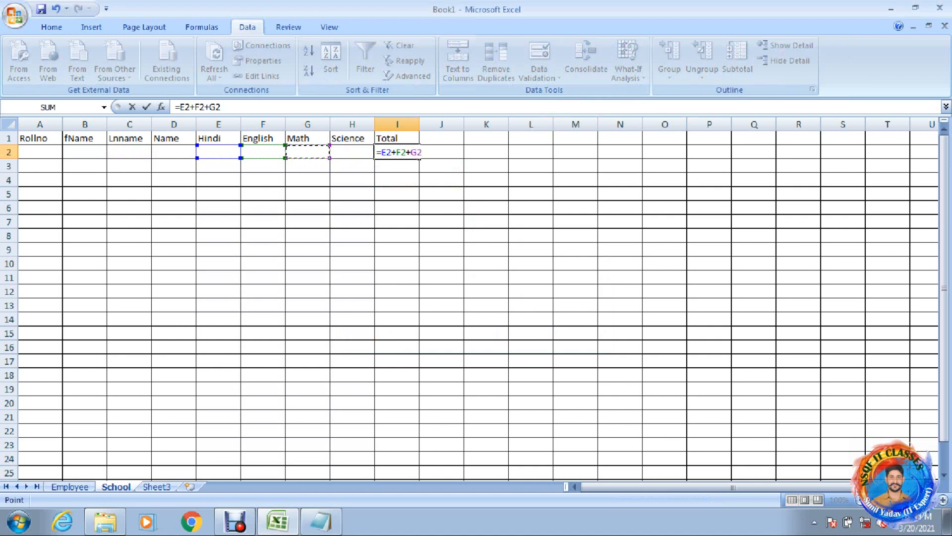
pyautogui.write('+')
pyautogui.press('Left')
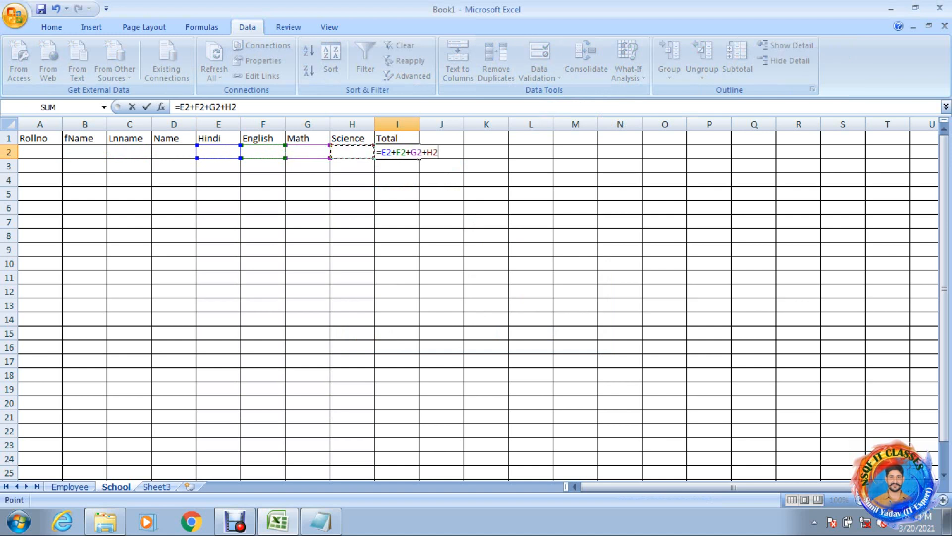
pyautogui.press('Return')
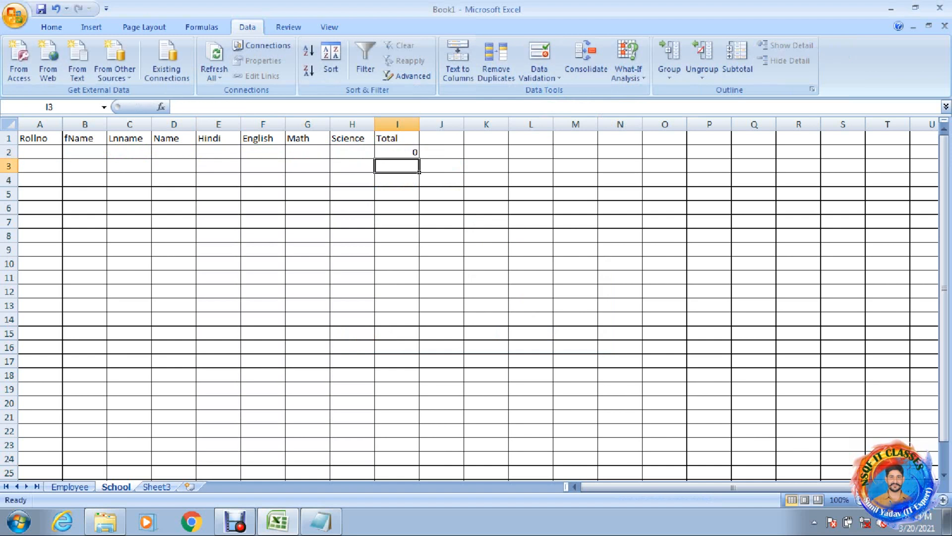
# Step: Enter roll number 1 in A2 and the student's first name in B2
pyautogui.click(39, 153)
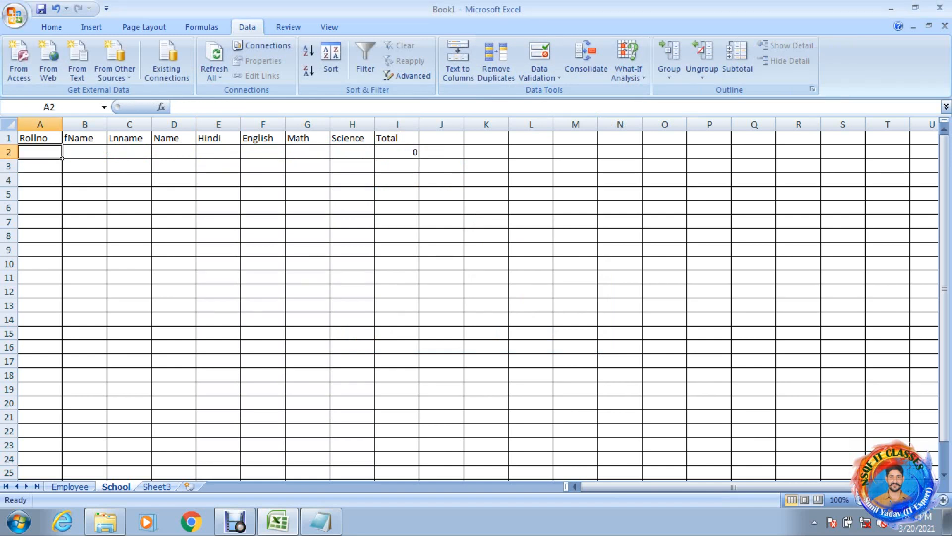
pyautogui.write('1')
pyautogui.press('Tab')
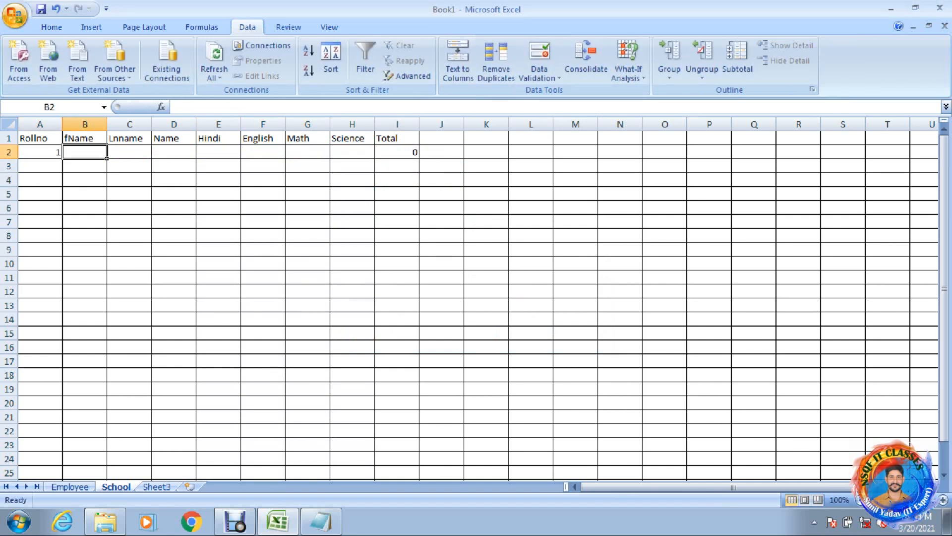
pyautogui.write('jai')
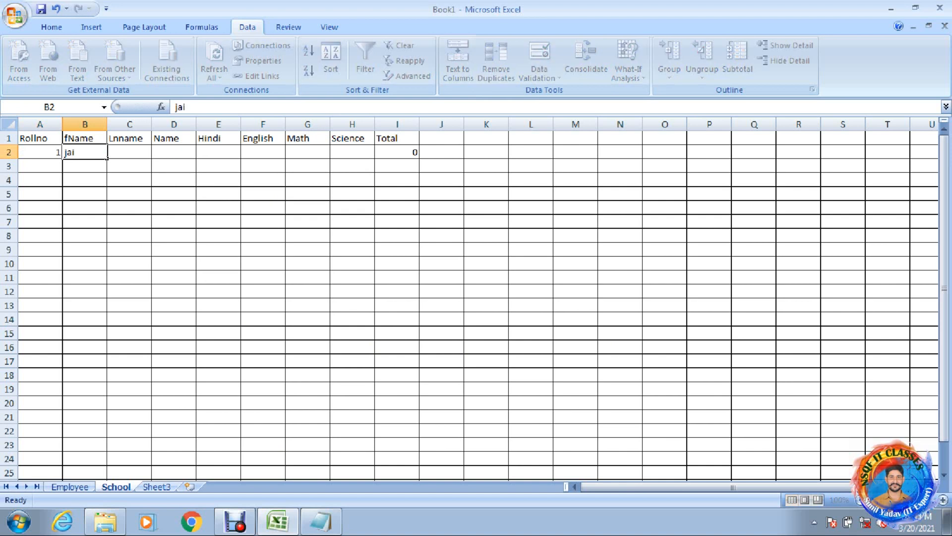
# Step: Enter the student's last name in C2
pyautogui.press('Tab')
pyautogui.write('Ver')
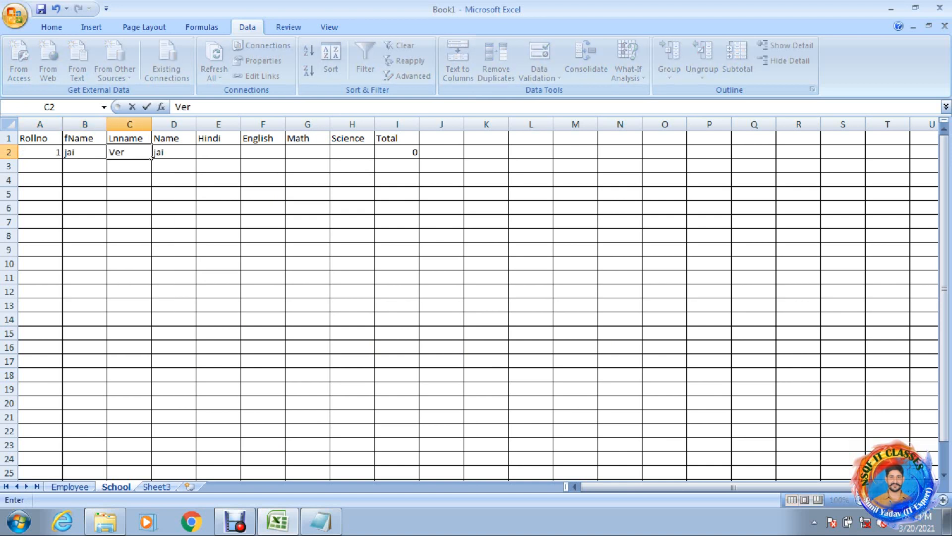
pyautogui.click(60, 155)
pyautogui.write('ma')
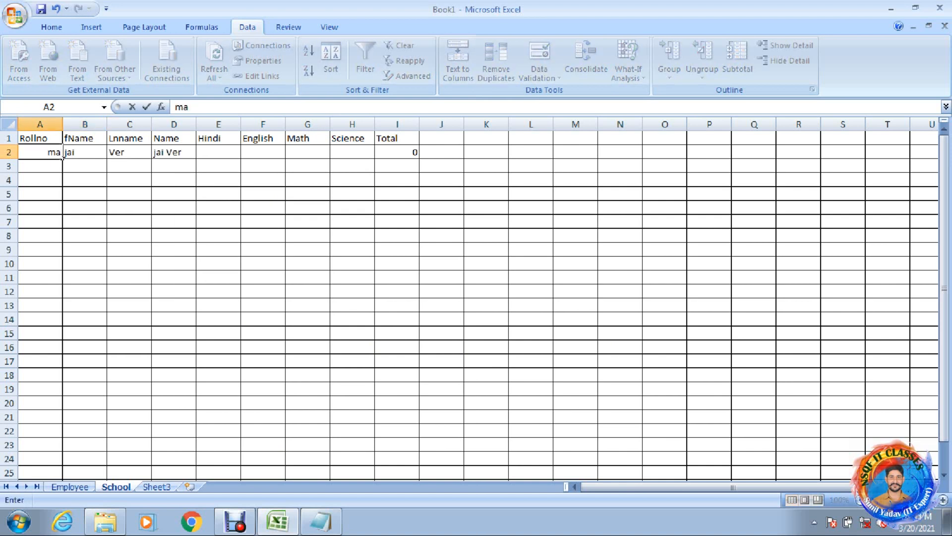
pyautogui.doubleClick(149, 153)
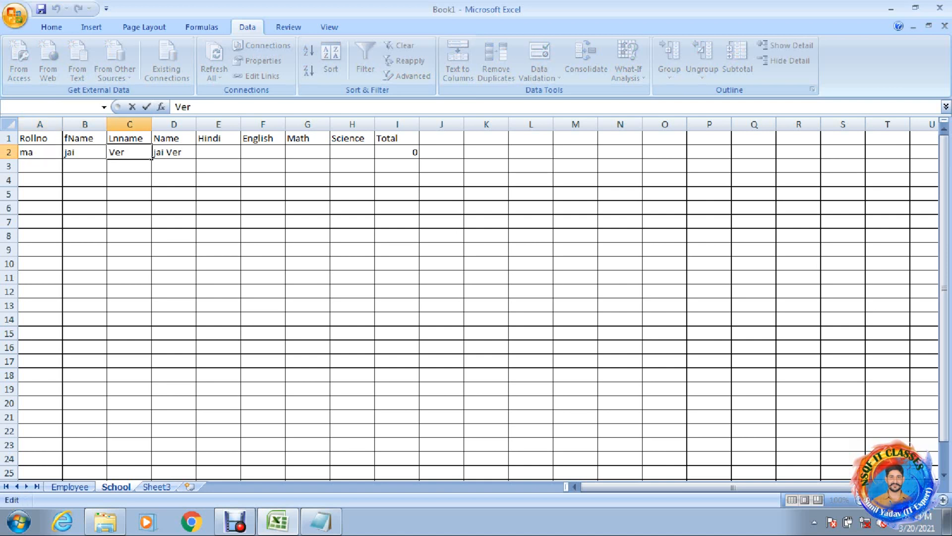
pyautogui.write('ma')
pyautogui.press('Tab')
pyautogui.press('Tab')
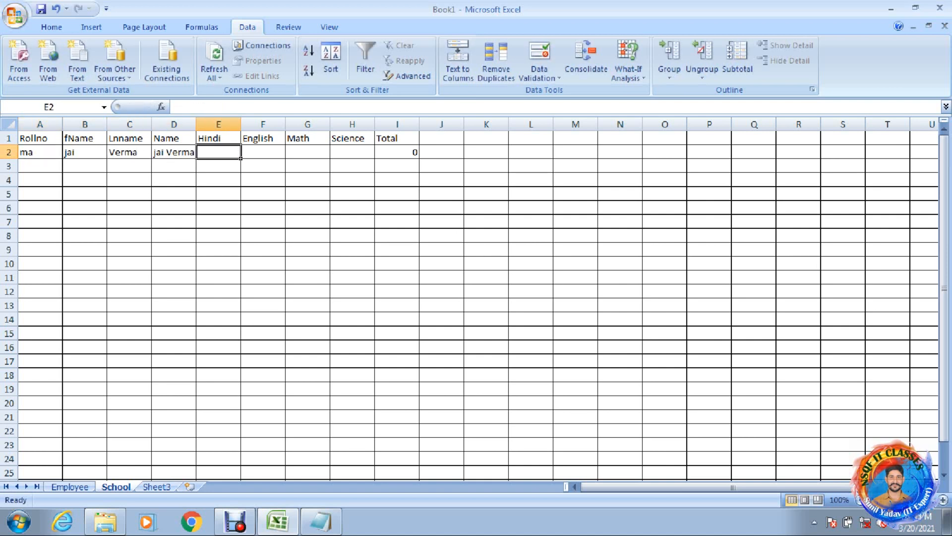
# Step: Try to enter 34 as the Hindi mark in E2 to test the 0 to 30 validation rule
pyautogui.write('34')
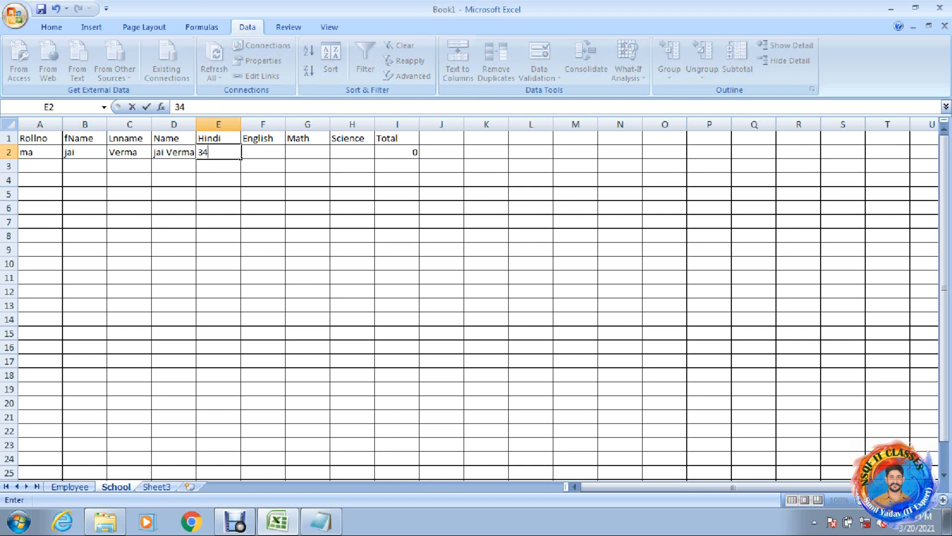
pyautogui.hotkey('ctrl', 'Return')
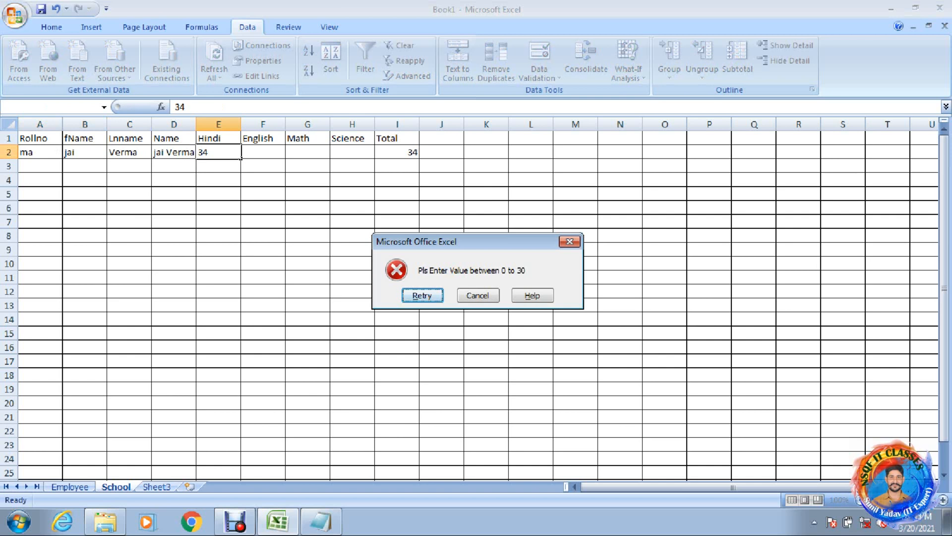
pyautogui.press('Return')
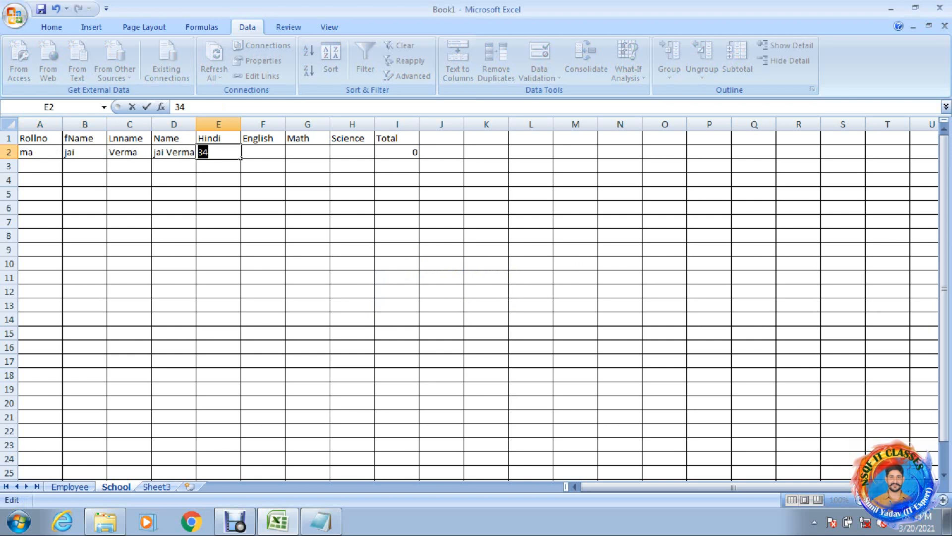
# Step: Enter the student's marks in row 2: 23 for Hindi, 28 for English, 21 for Math and 20 for Science
pyautogui.write('23')
pyautogui.press('Tab')
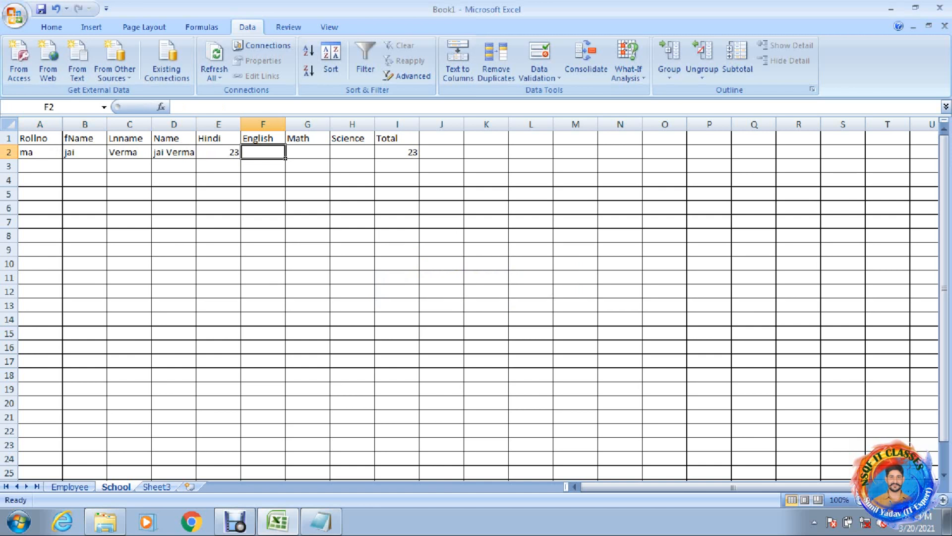
pyautogui.write('28')
pyautogui.press('Tab')
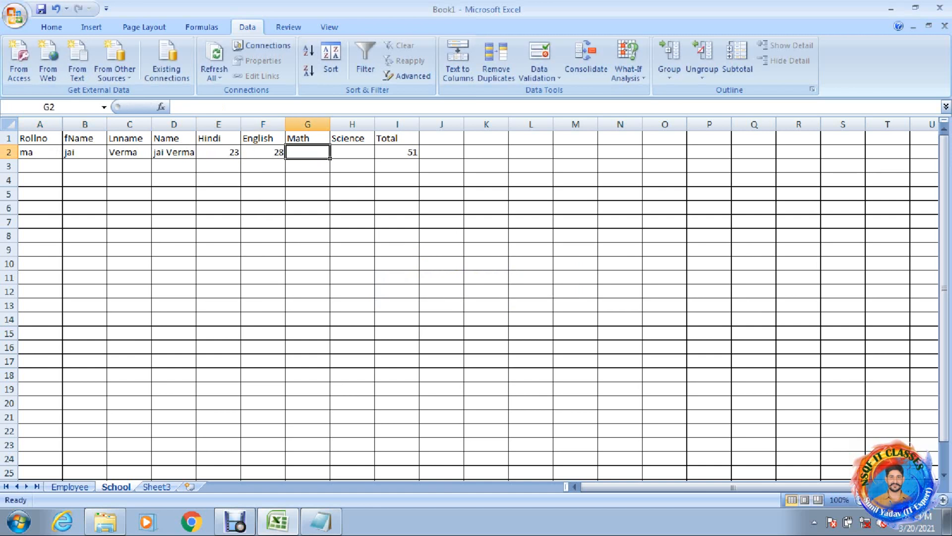
pyautogui.write('21')
pyautogui.press('Tab')
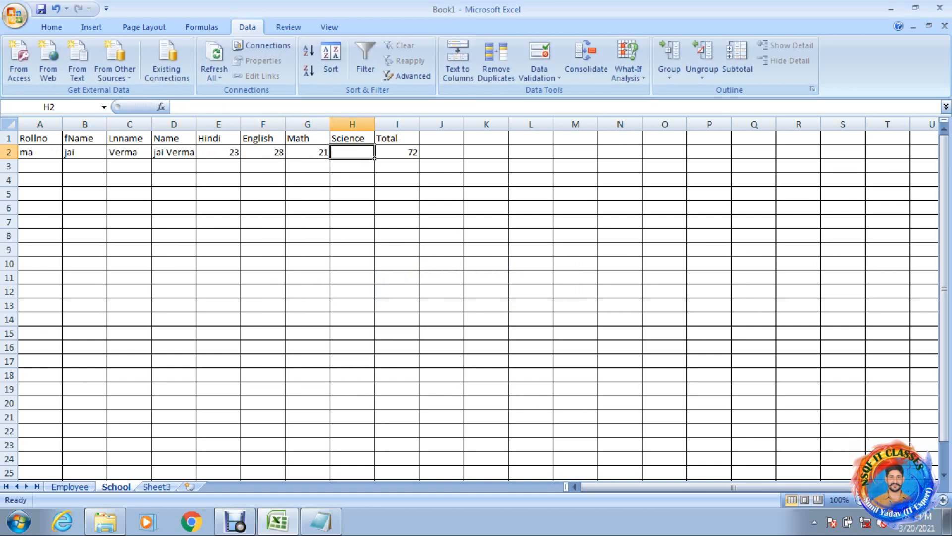
pyautogui.write('20')
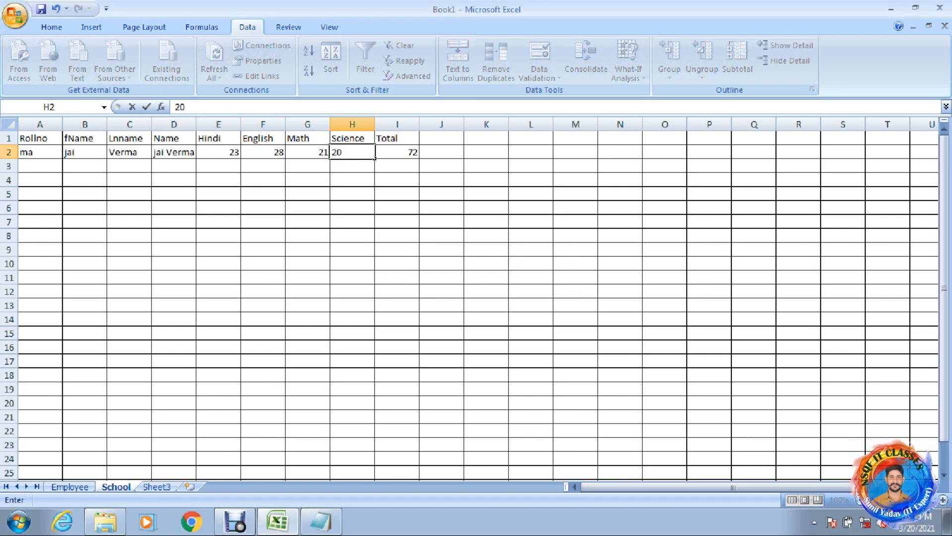
pyautogui.hotkey('ctrl', 'Return')
pyautogui.press('Tab')
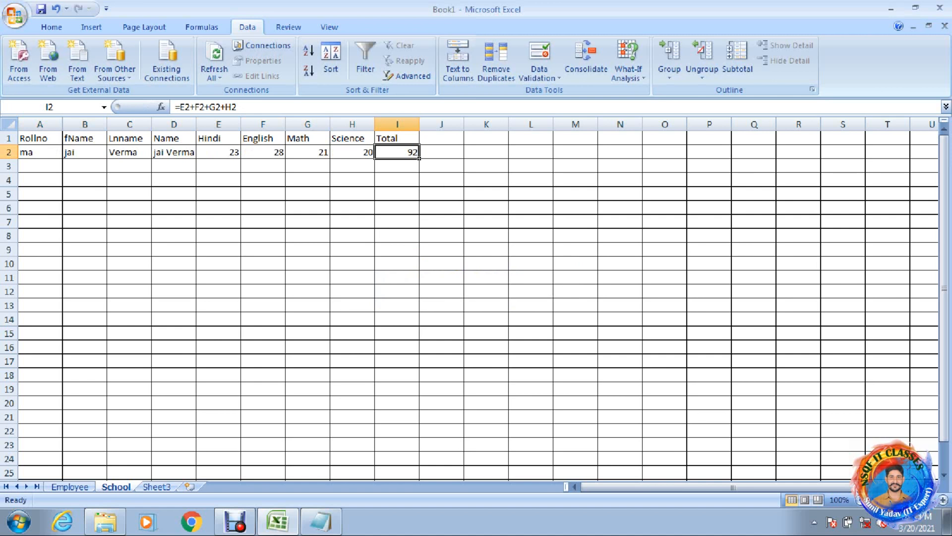
# Step: Add the column header "% Marks" in J1
pyautogui.click(441, 139)
pyautogui.write('%')
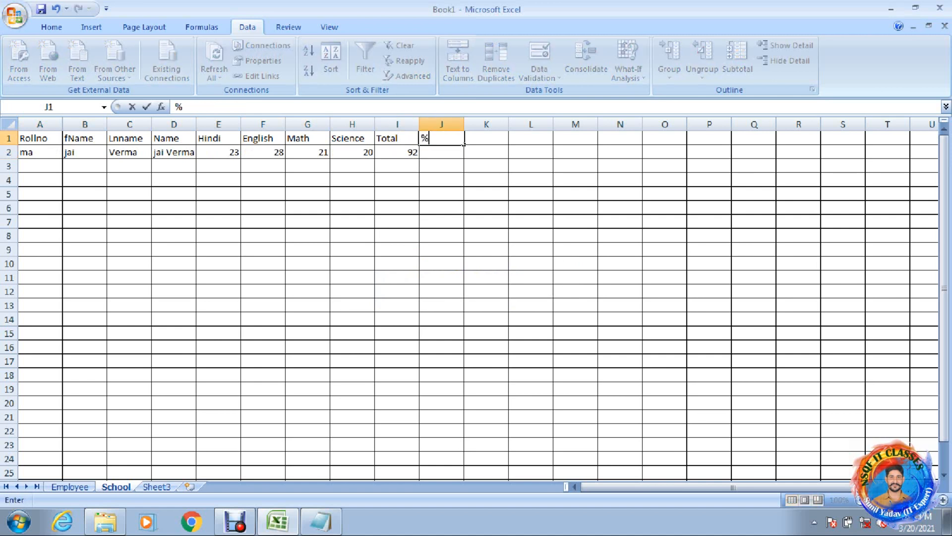
pyautogui.write(' Marks')
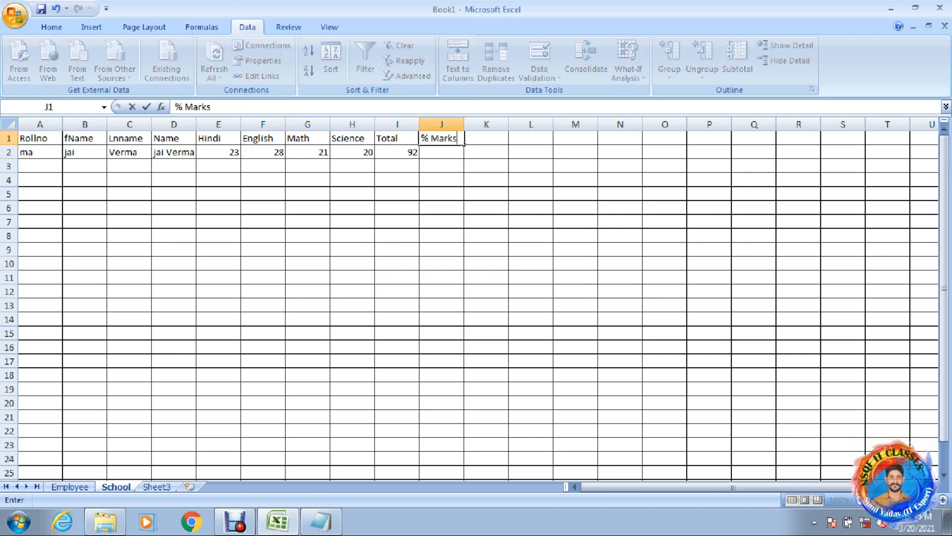
pyautogui.press('Return')
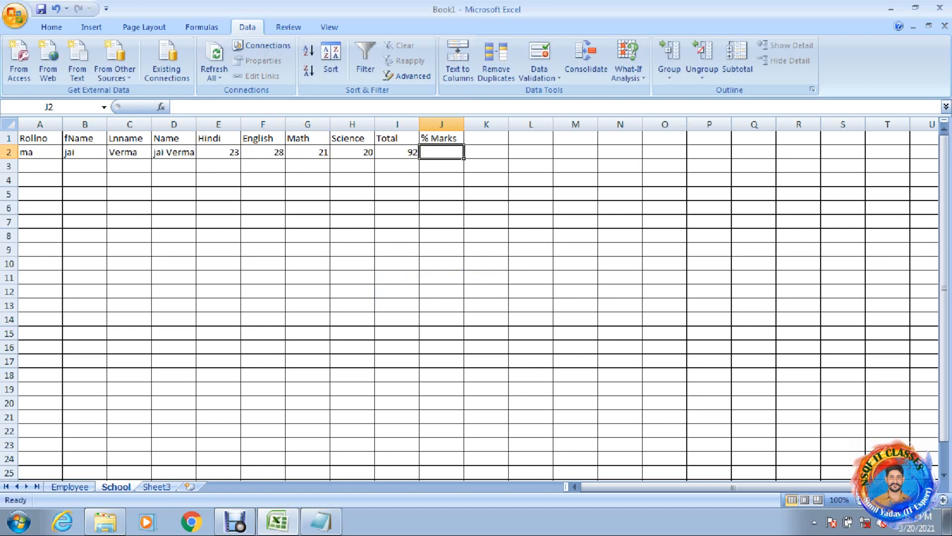
# Step: Calculate the student's percentage in J2 with the formula =I2/120*100
pyautogui.write('=')
pyautogui.press('Left')
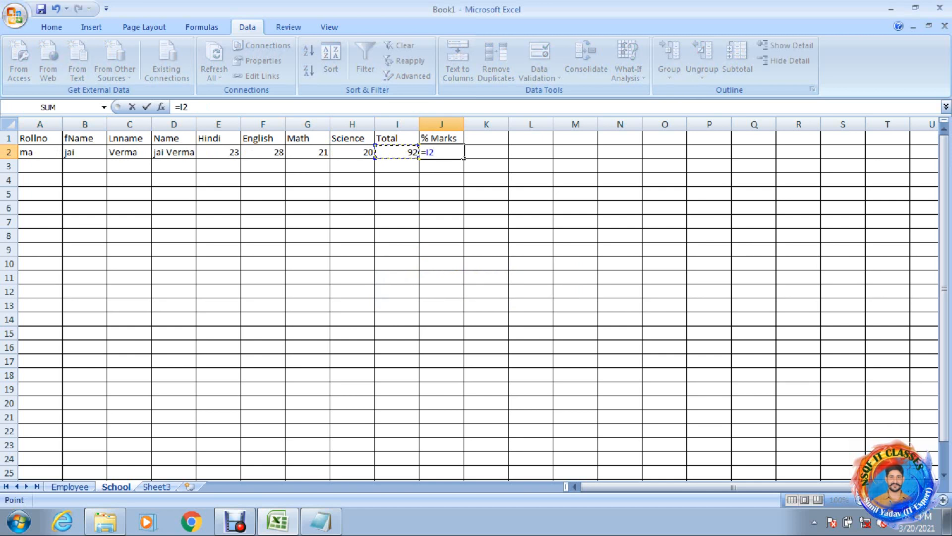
pyautogui.write('/')
pyautogui.write('120*10')
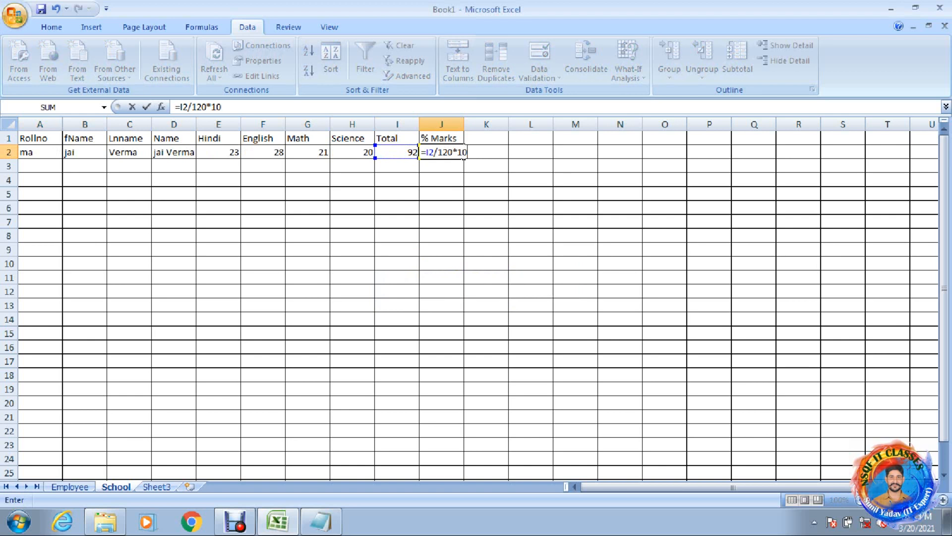
pyautogui.write('0')
pyautogui.press('Return')
# Step: Fill the Total and % Marks formulas from I2:J2 down through row 24
pyautogui.click(397, 152)
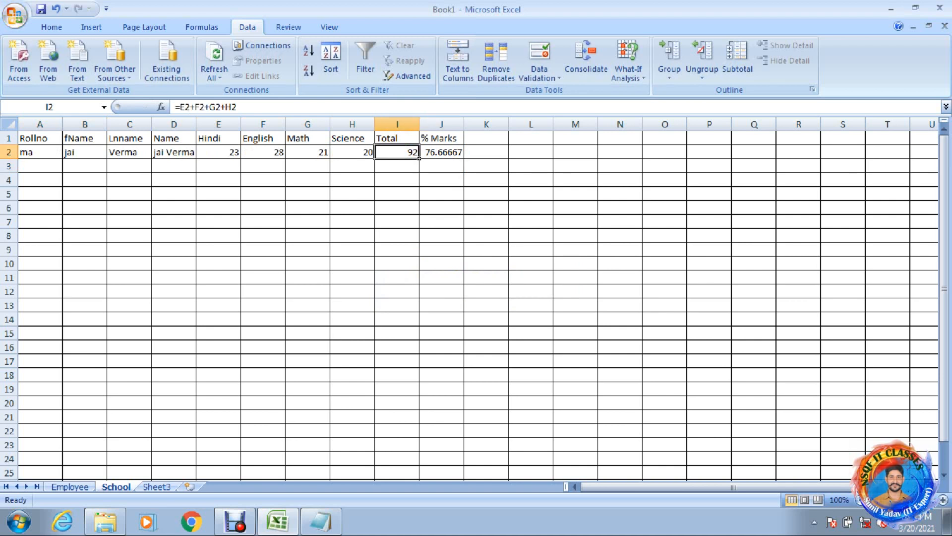
pyautogui.moveTo(397, 152); pyautogui.dragTo(441, 463)
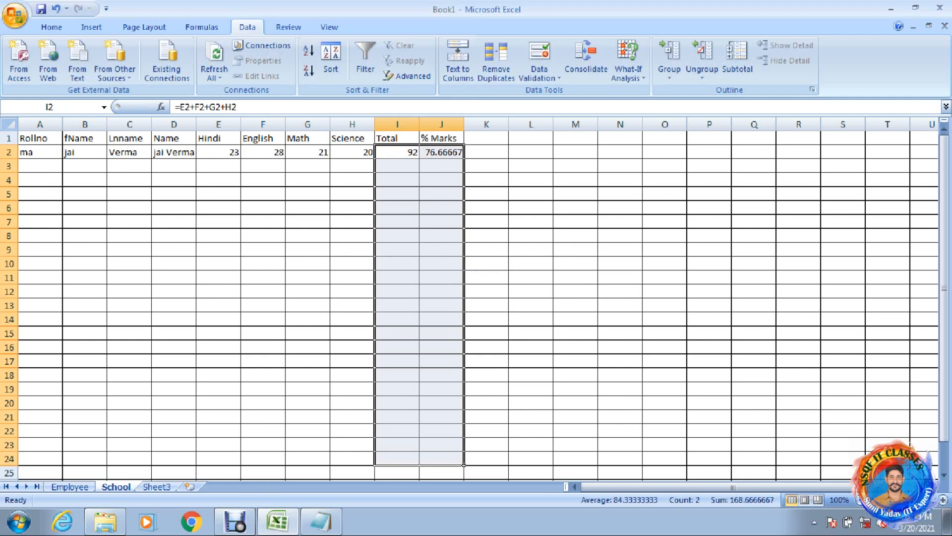
pyautogui.hotkey('ctrl', 'd')
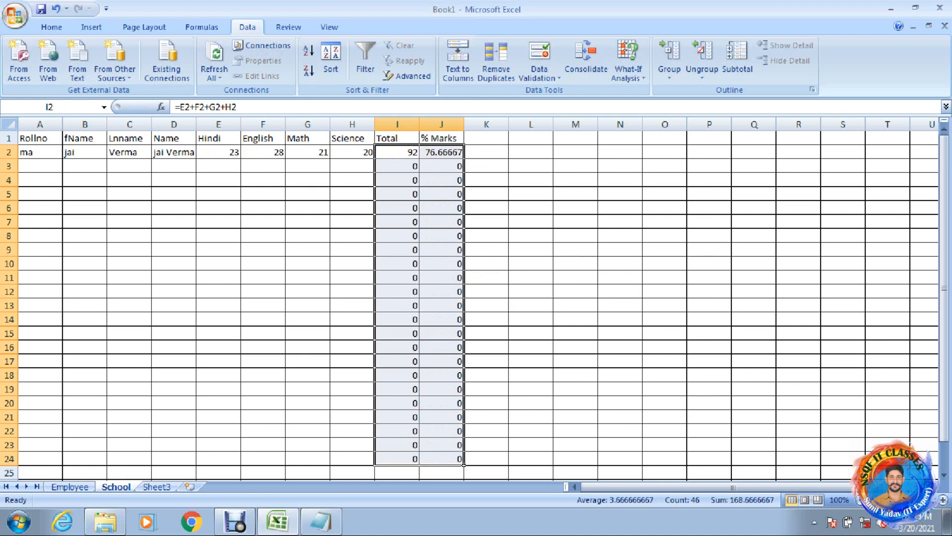
pyautogui.click(70, 487)
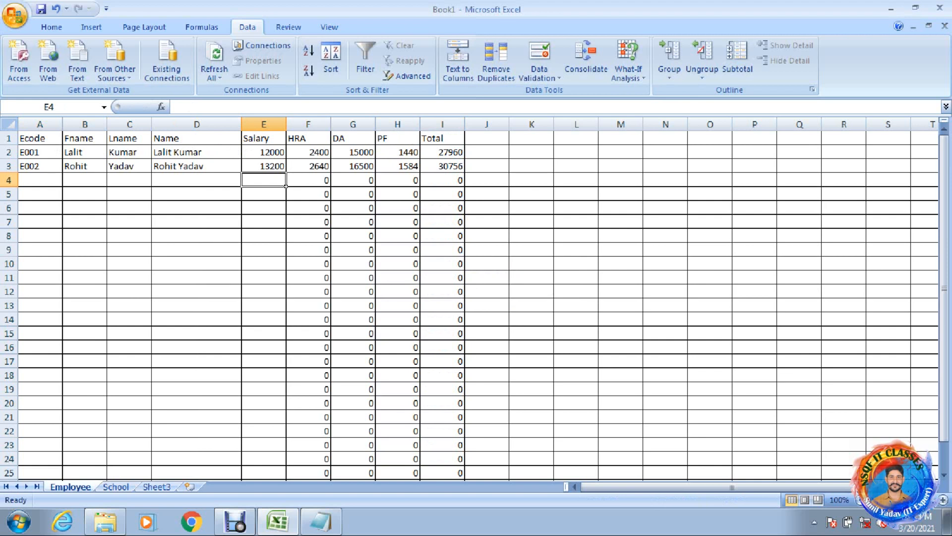
pyautogui.hotkey('ctrl', 'pagedown')
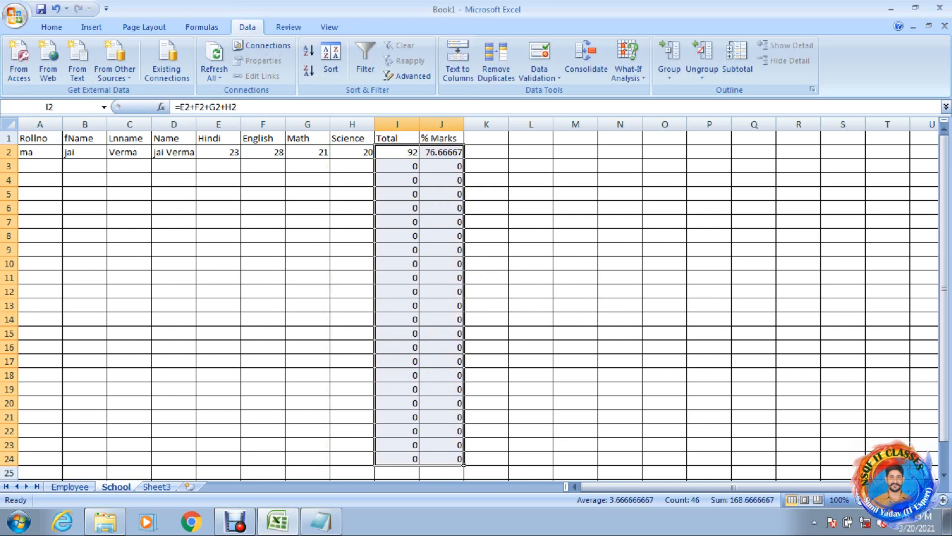
# Step: Save the workbook as "Exercise" in the 4-6 folder on Local Disk (D:)
pyautogui.hotkey('ctrl', 's')
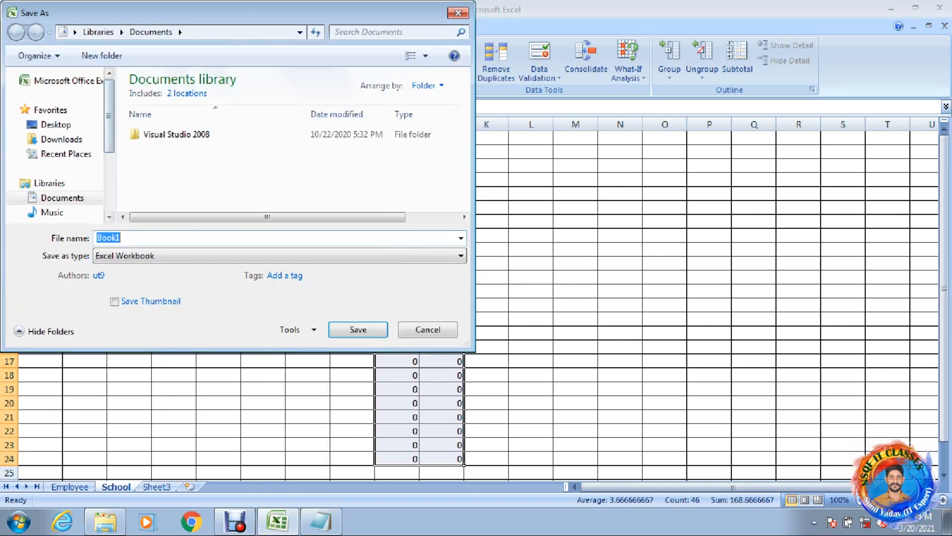
pyautogui.scroll(-3, 55, 149)
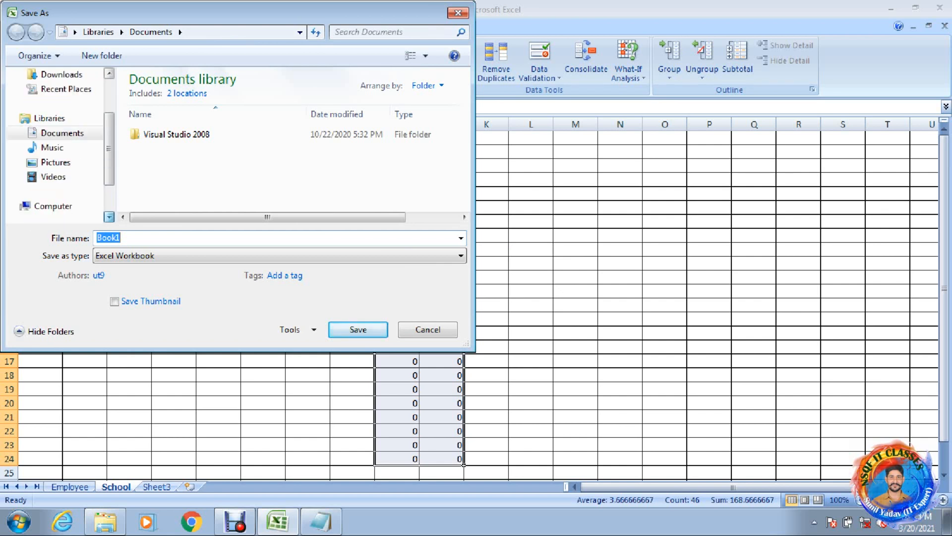
pyautogui.click(53, 191)
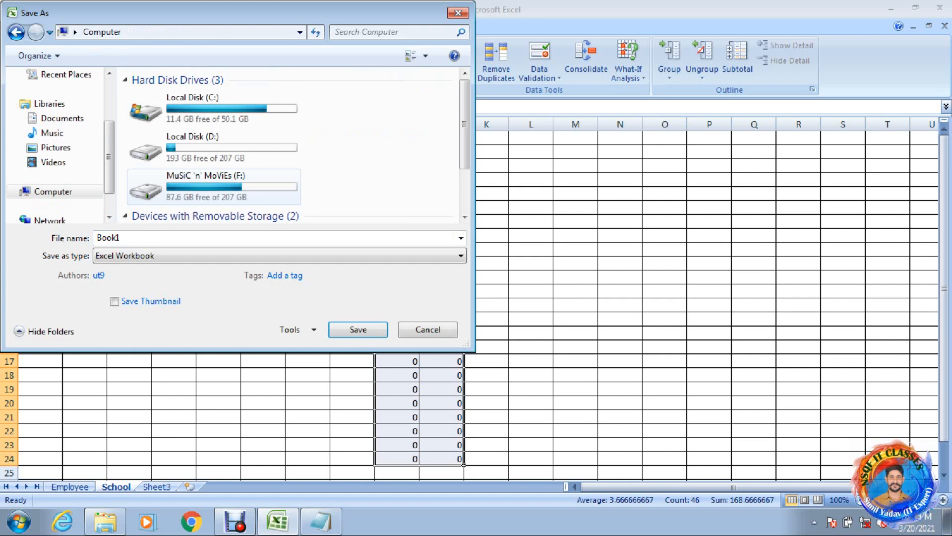
pyautogui.doubleClick(213, 149)
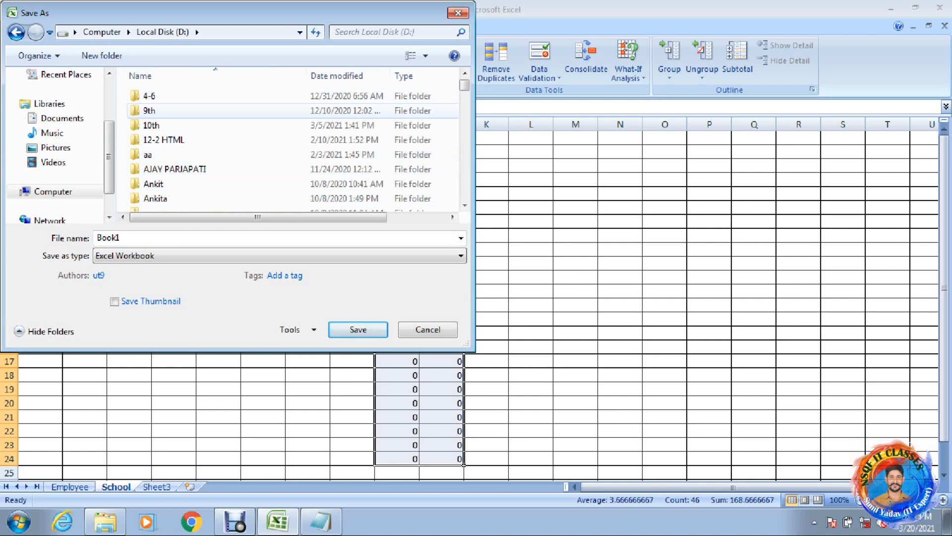
pyautogui.doubleClick(150, 96)
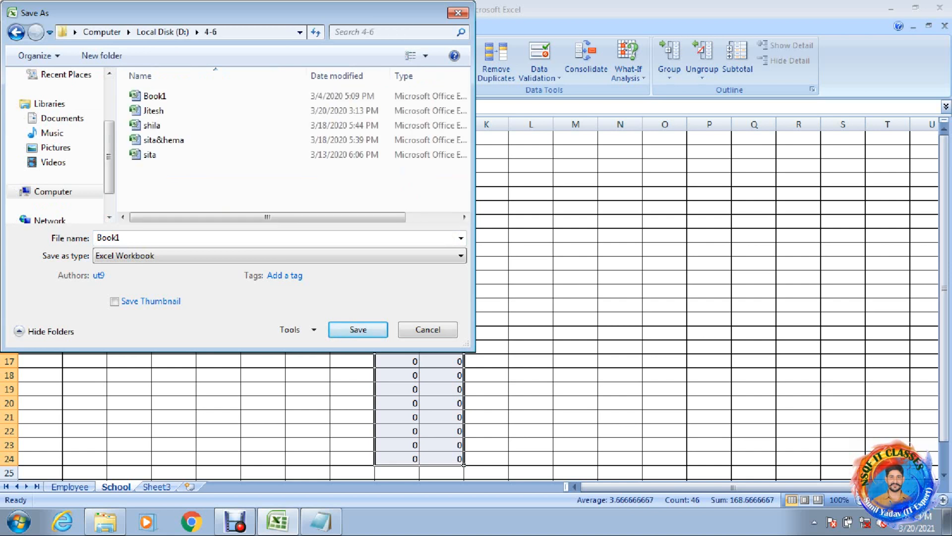
pyautogui.click(119, 238)
pyautogui.press('BackSpace')
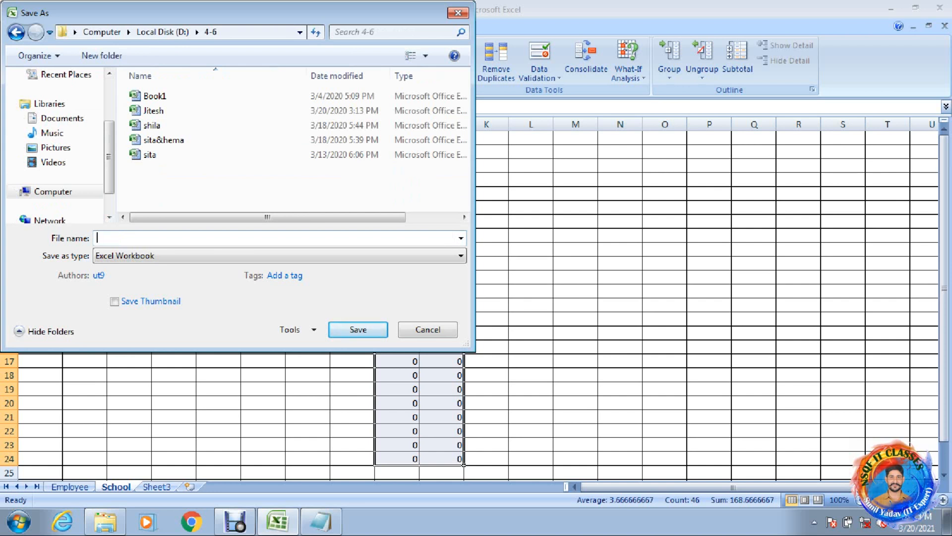
pyautogui.write('Exercise')
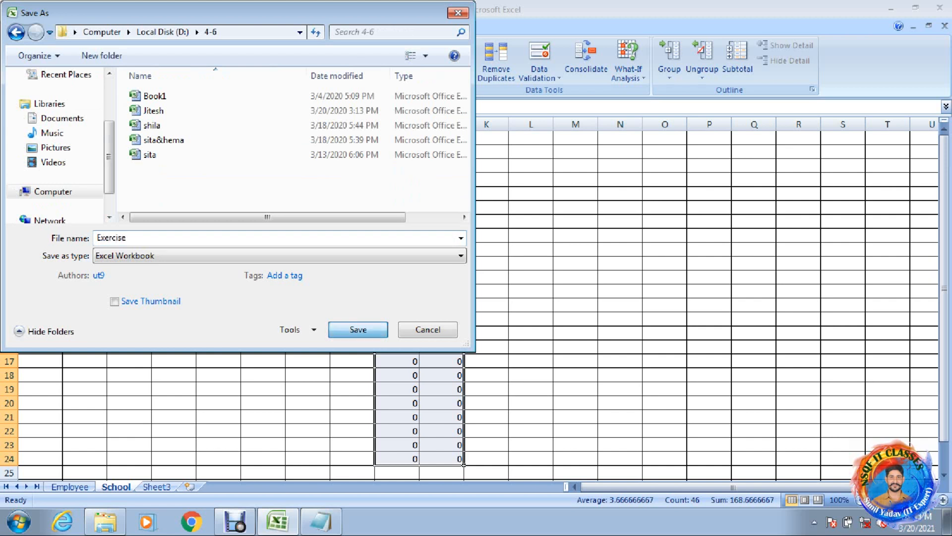
pyautogui.press('Return')
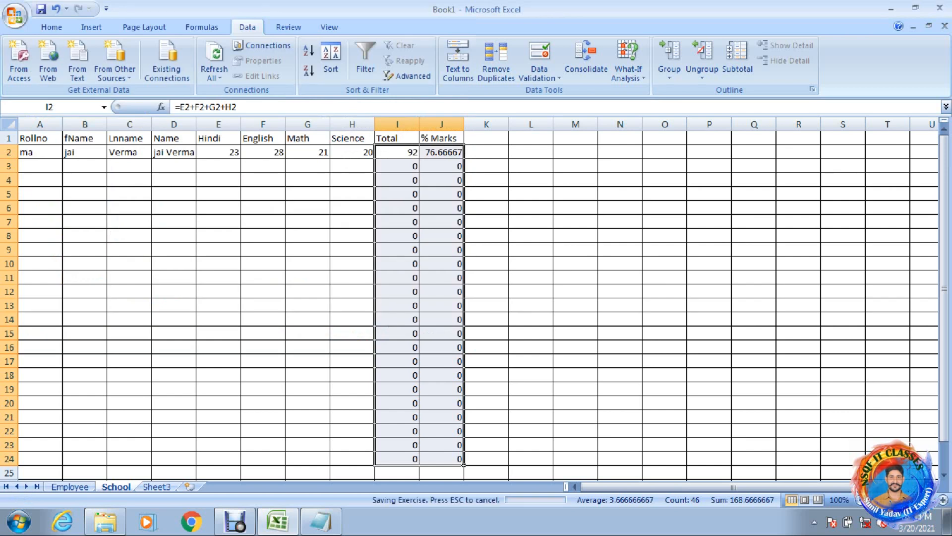